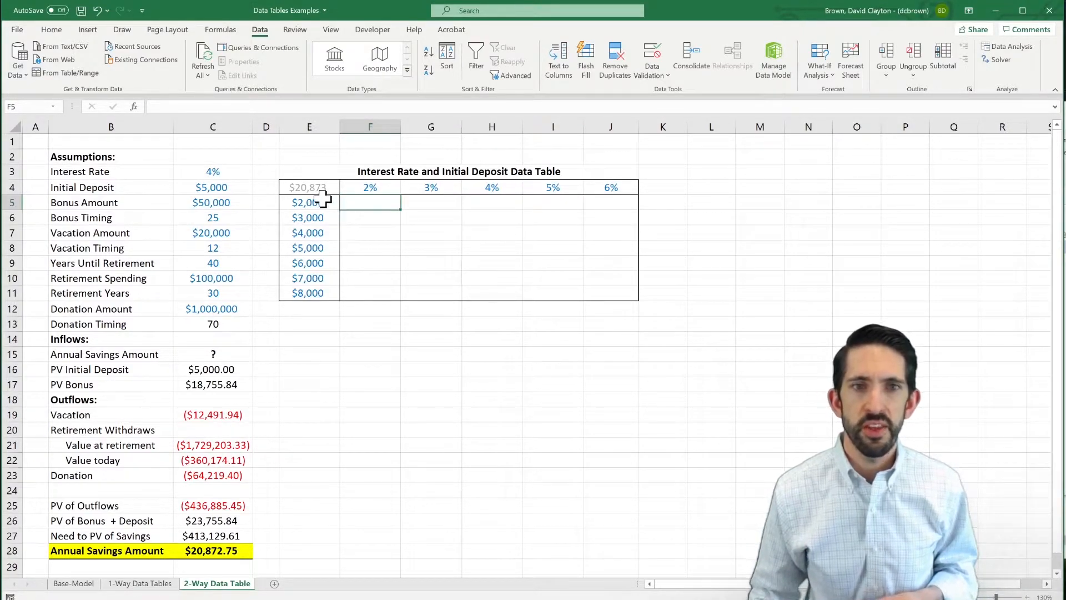
Step: Examine the data table layout: deposits in E5:E11, interest rates in F4:J4, the empty result range and the corner formula in E4
left_click_drag(319, 201, 321, 287)
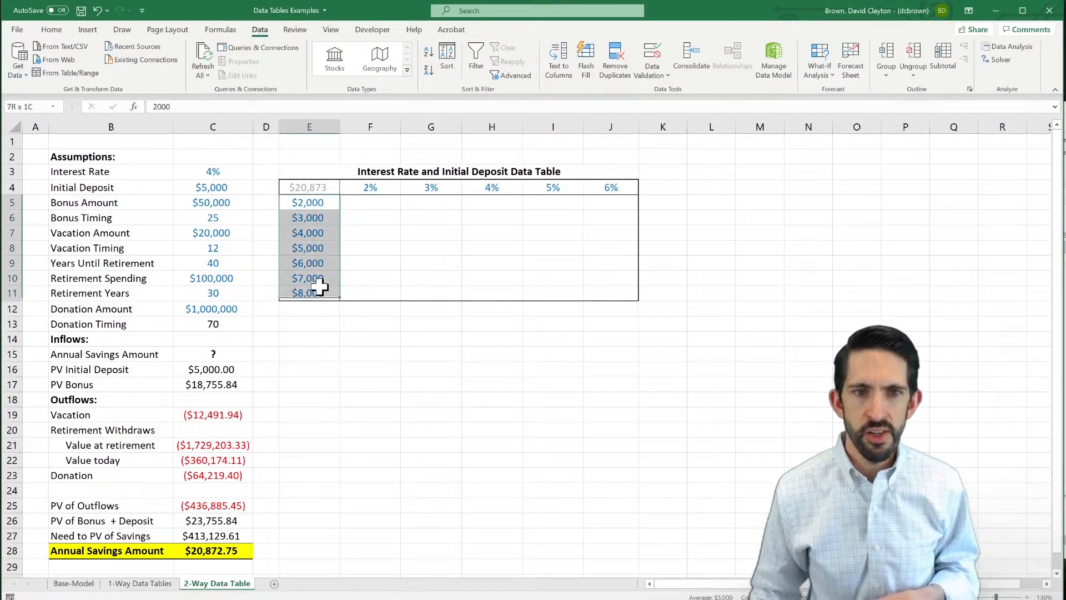
left_click(379, 188)
left_click_drag(409, 191, 608, 186)
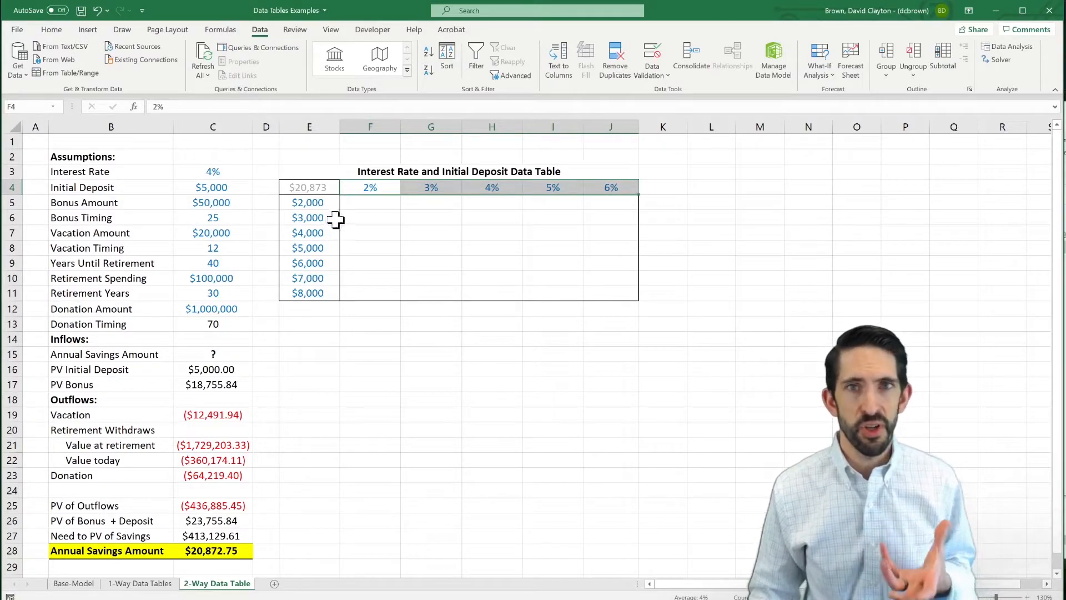
left_click_drag(350, 205, 599, 291)
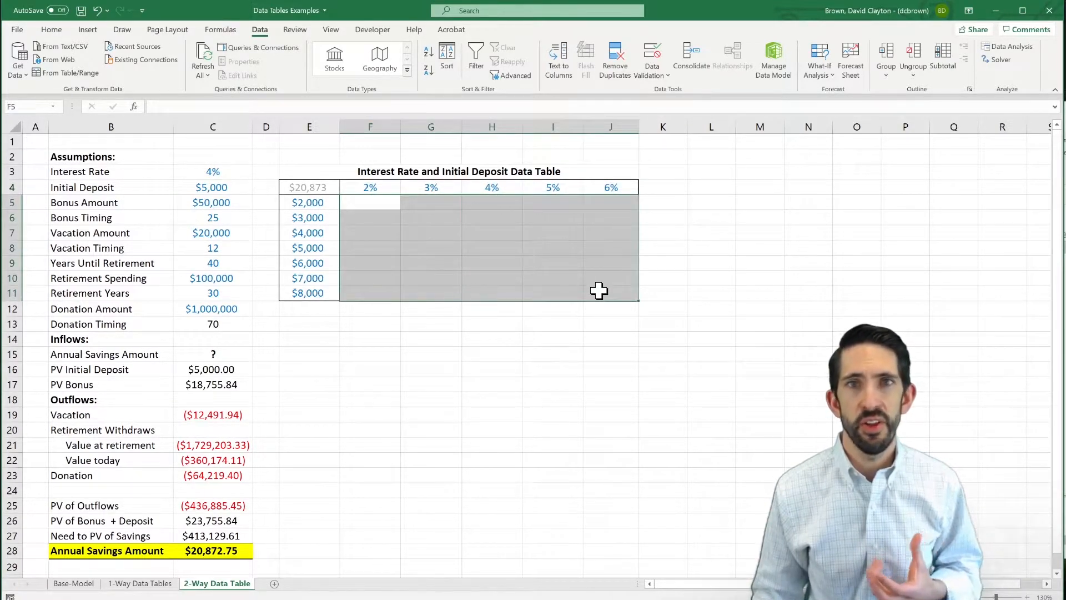
left_click(284, 183)
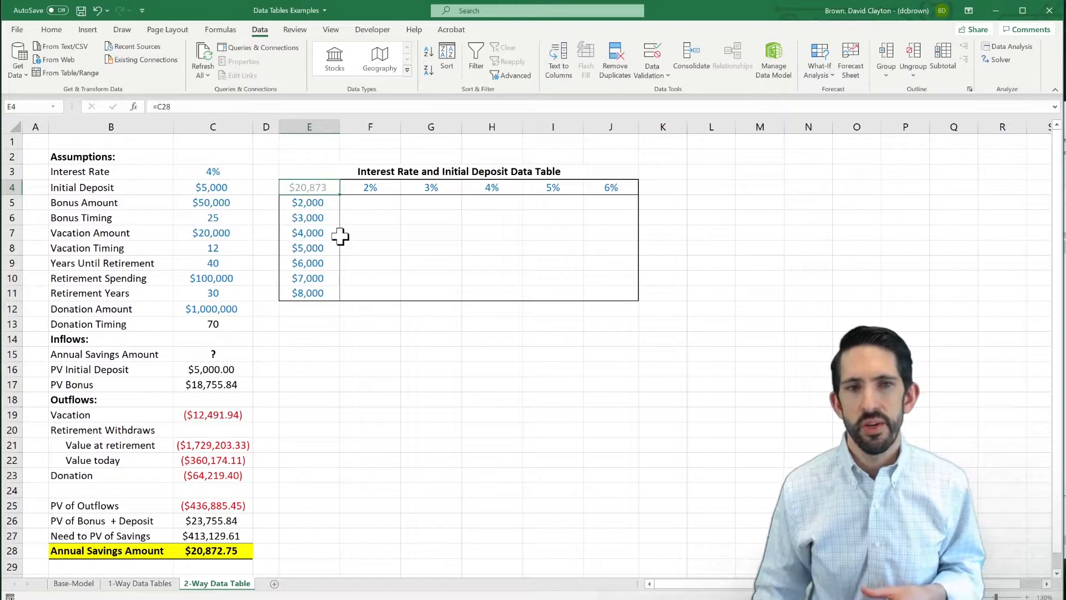
left_click_drag(308, 204, 314, 300)
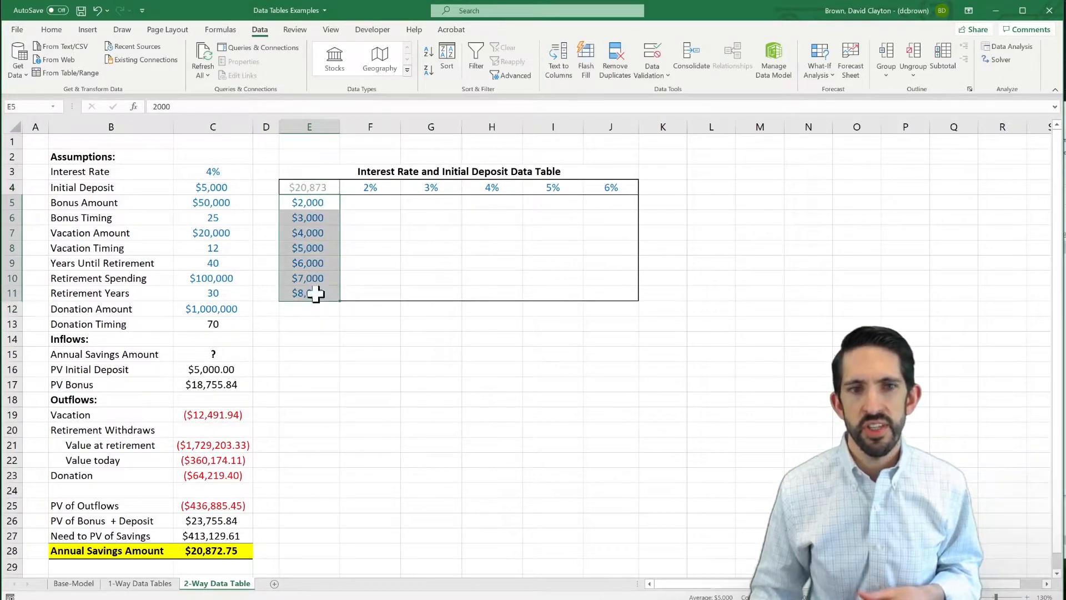
left_click_drag(383, 188, 566, 189)
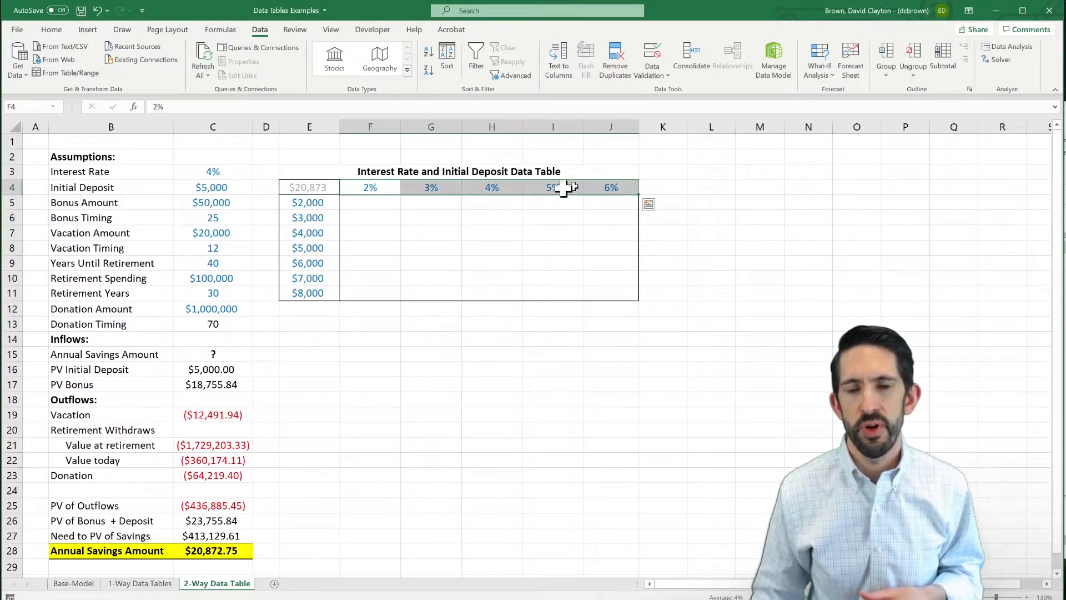
left_click(312, 188)
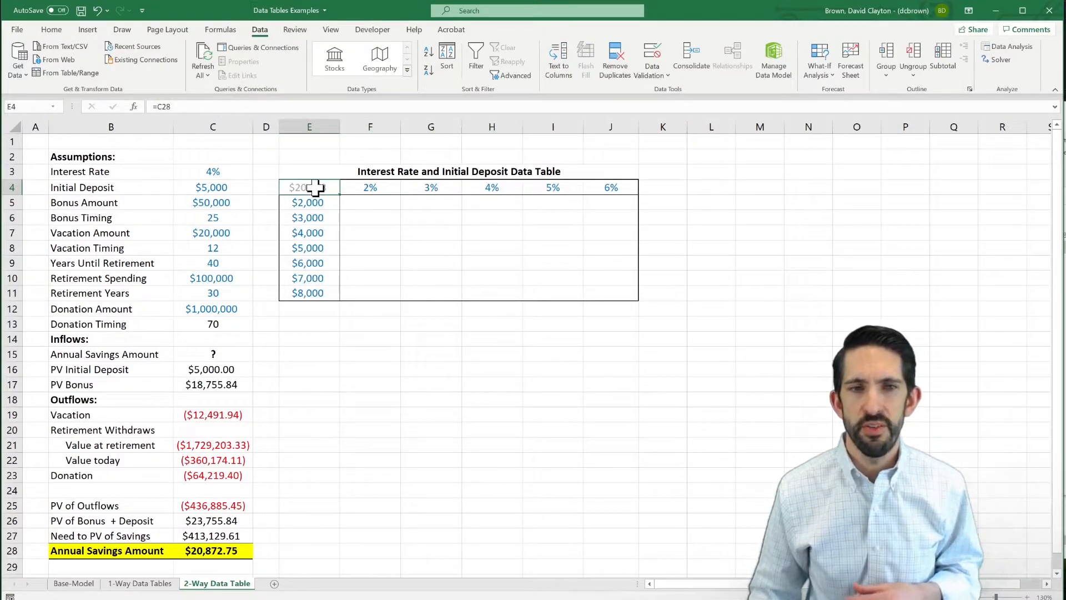
double_click(314, 187)
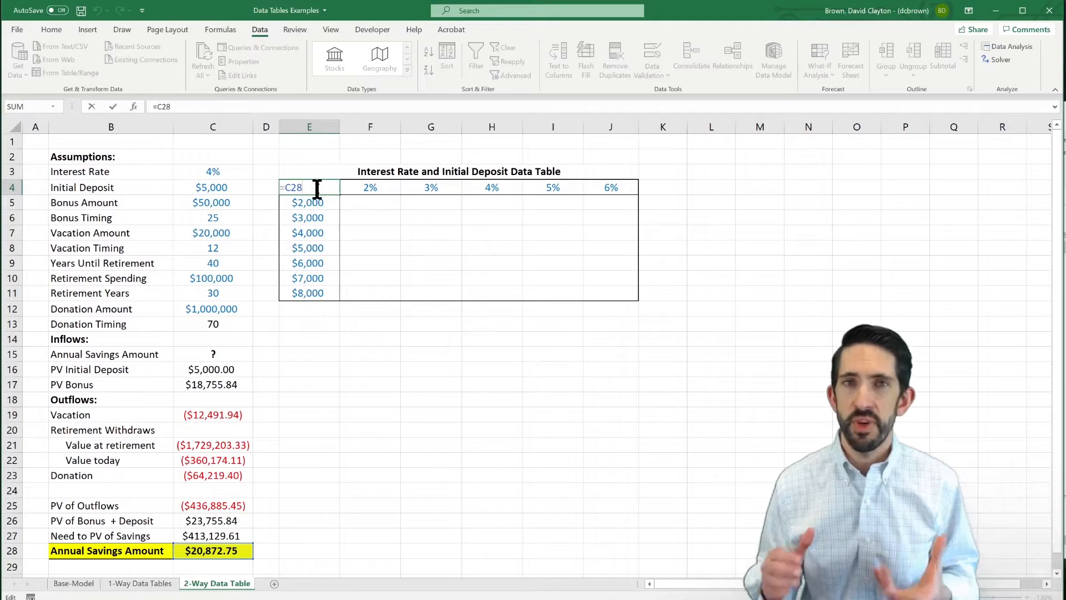
key("ctrl+Return")
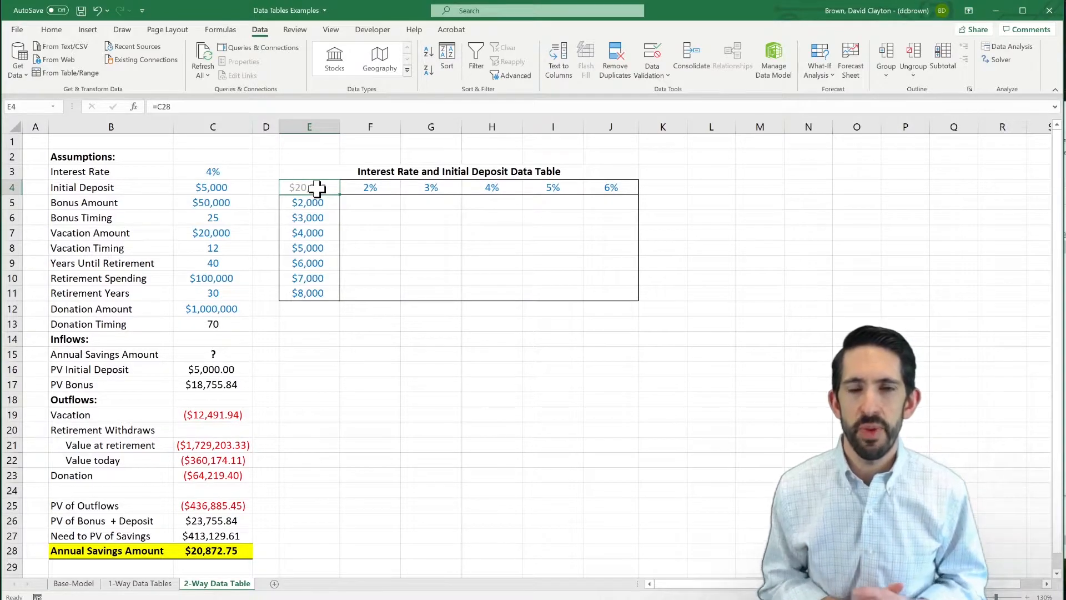
Step: Create a two-way What-If data table on E4:J11 with row input cell C3 and column input cell C4, and recalculate the sheet
left_click_drag(316, 189, 601, 292)
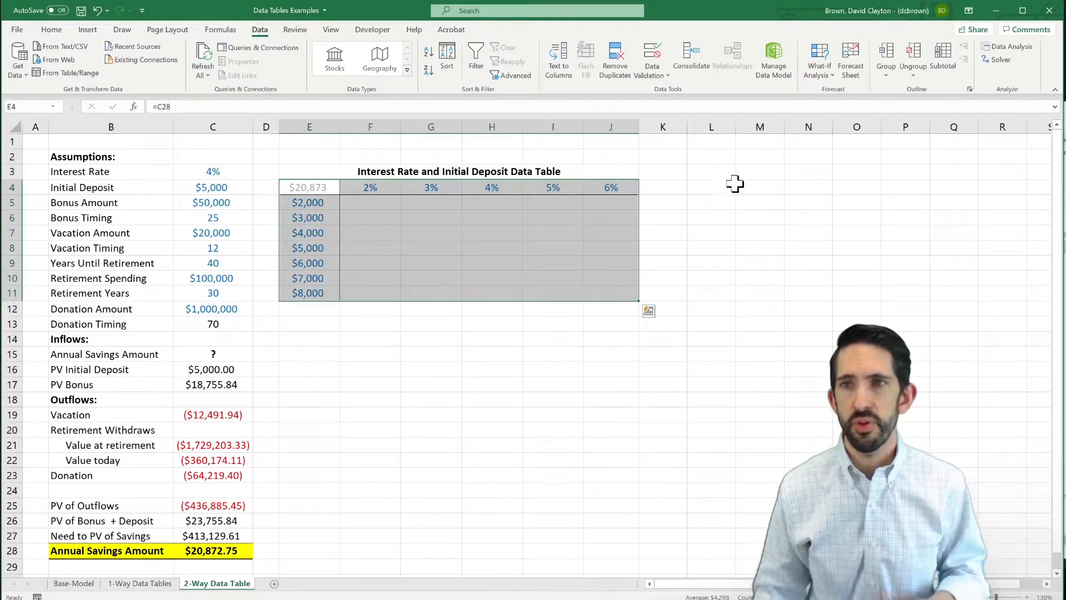
left_click(825, 72)
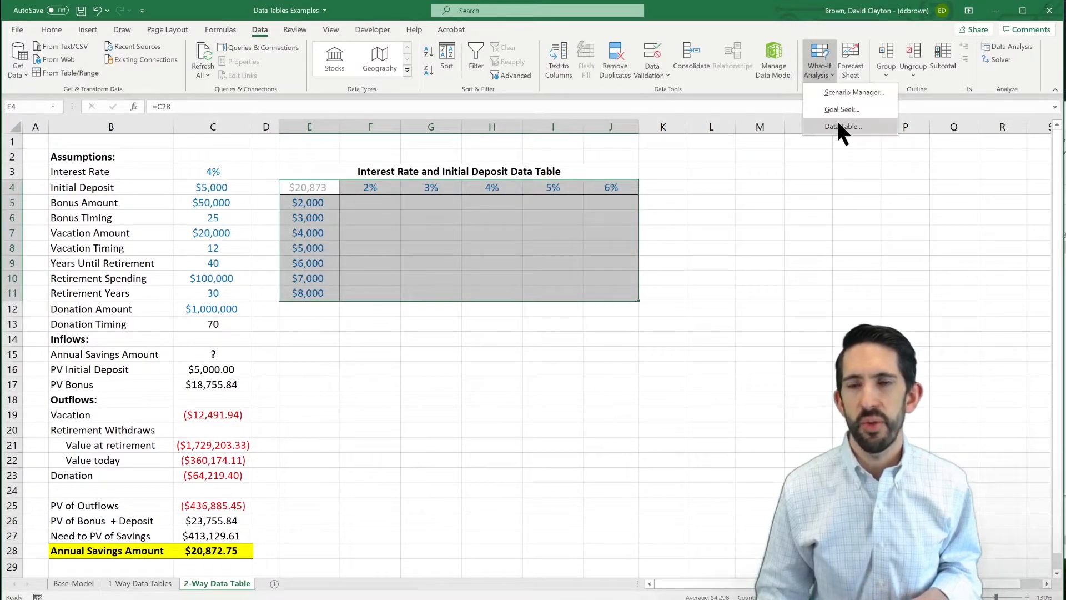
left_click(839, 127)
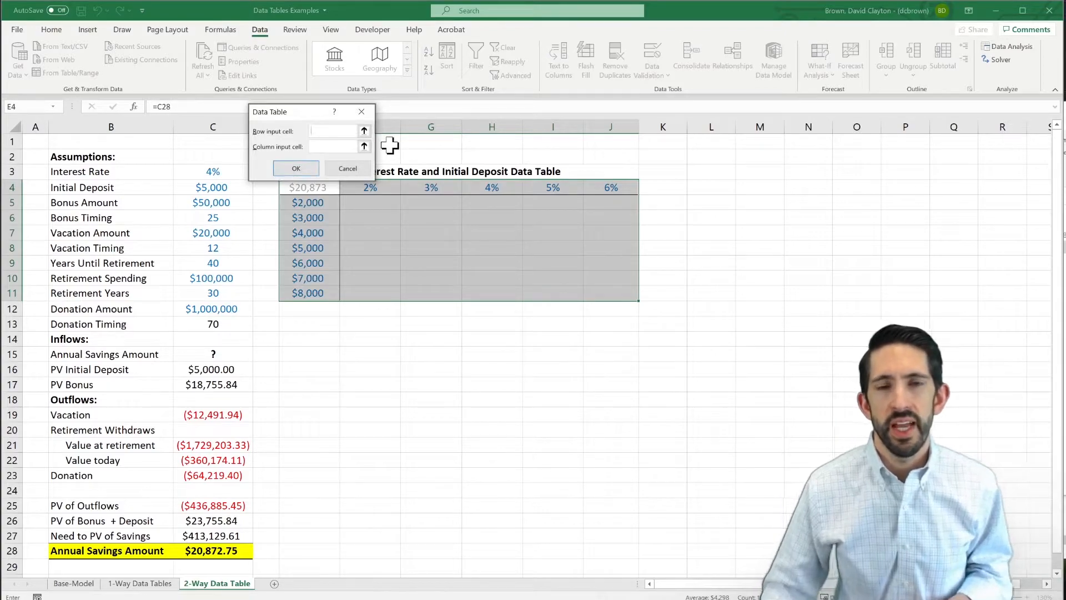
left_click_drag(296, 108, 308, 103)
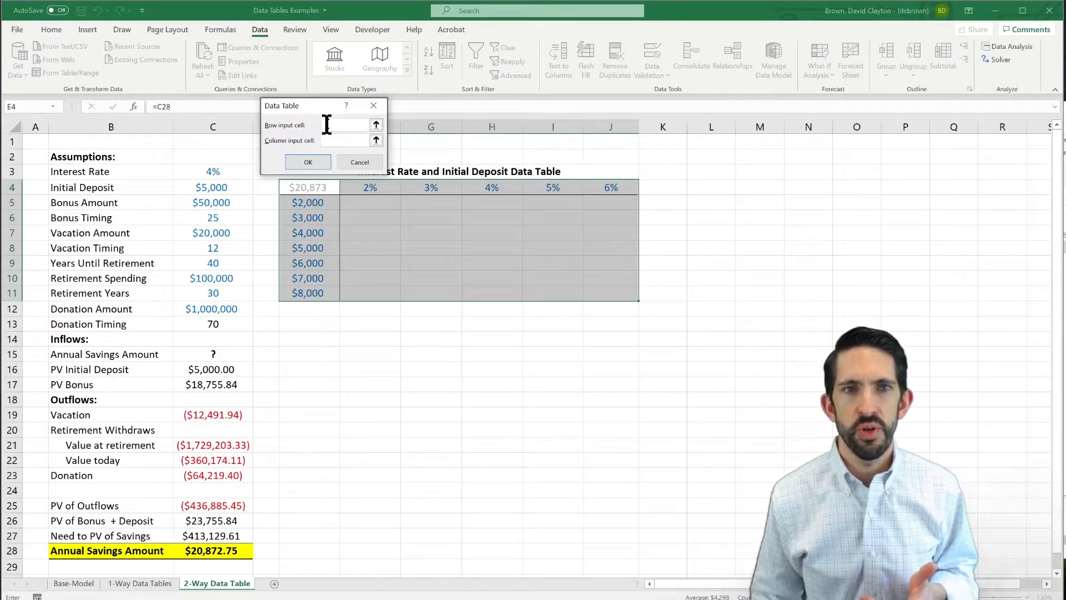
left_click(215, 171)
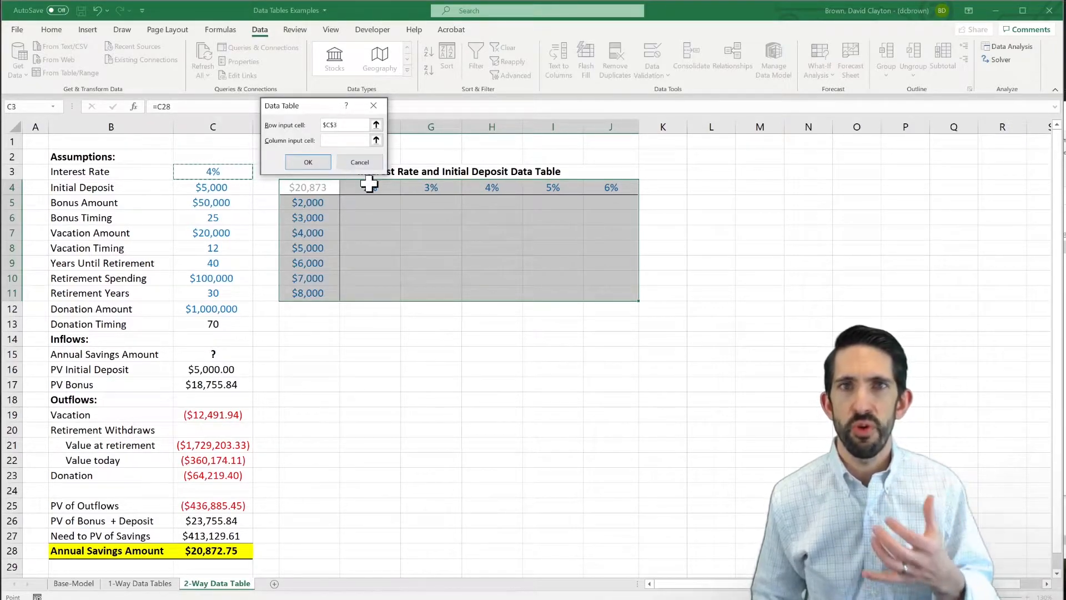
left_click(330, 141)
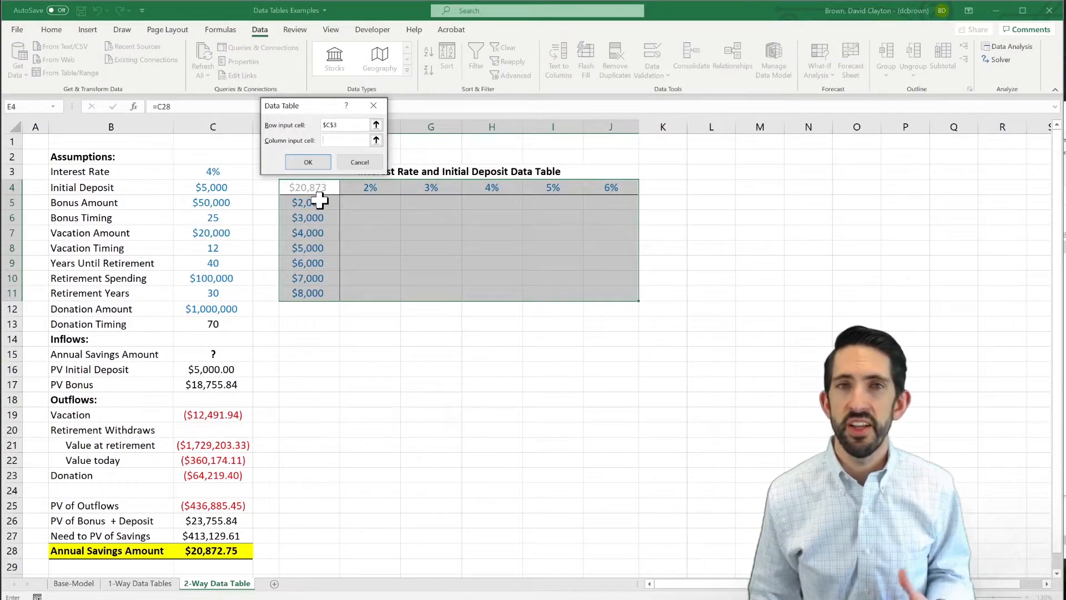
left_click(207, 189)
left_click(308, 163)
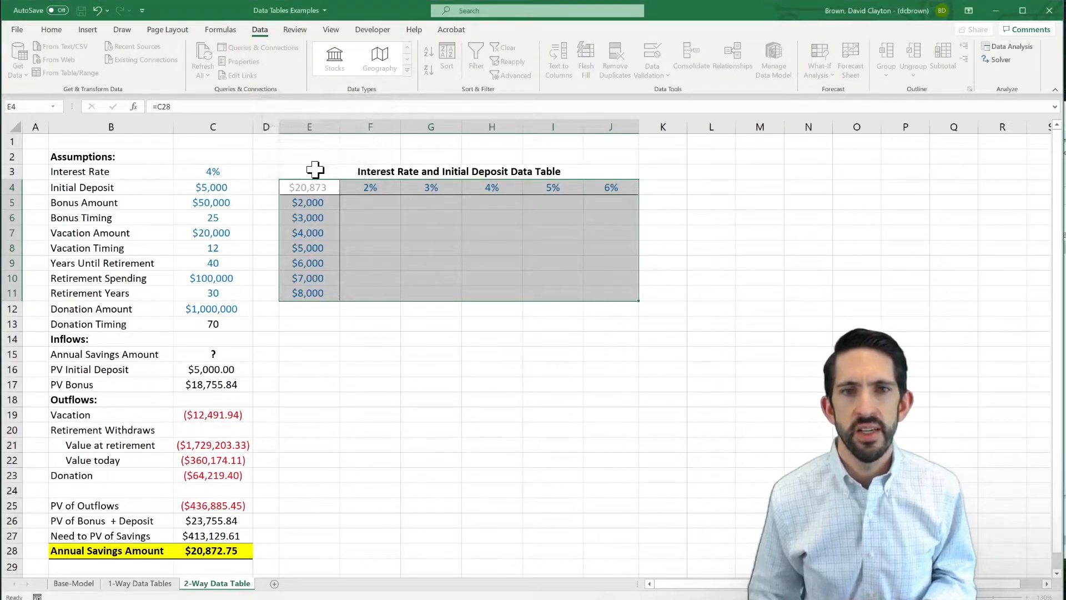
left_click(430, 323)
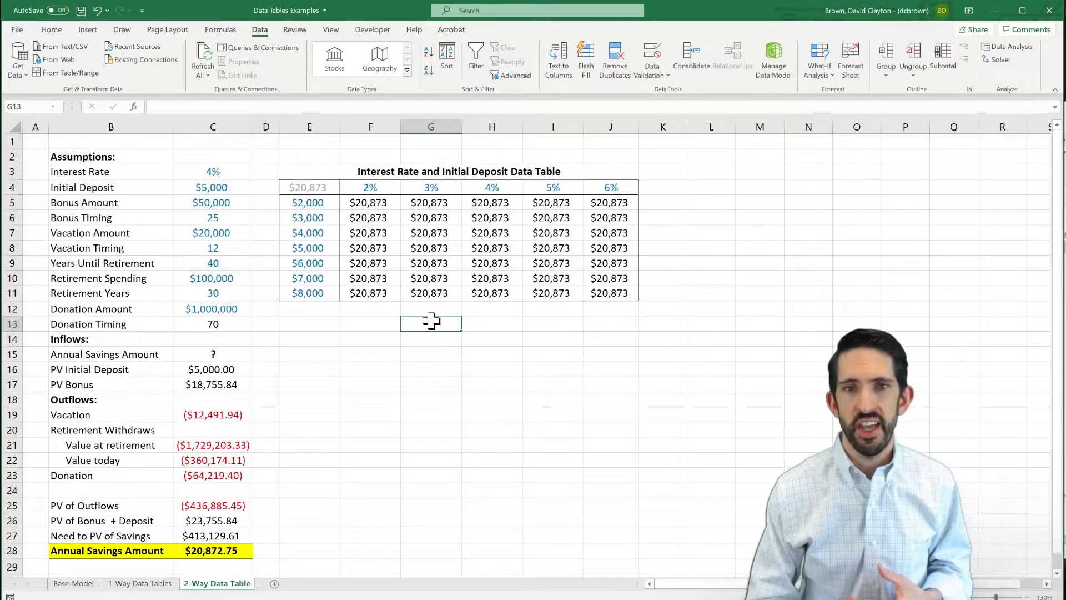
key("F9")
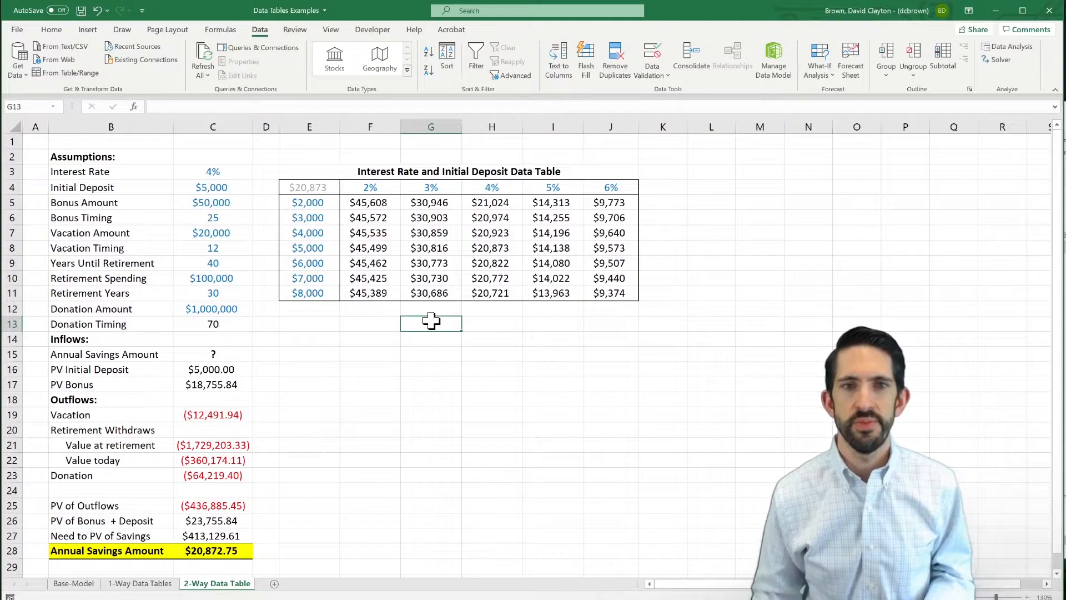
Step: Examine how the savings amounts in F5:J11 vary with the initial deposit and across the 2% to 6% interest rates
left_click_drag(369, 203, 361, 300)
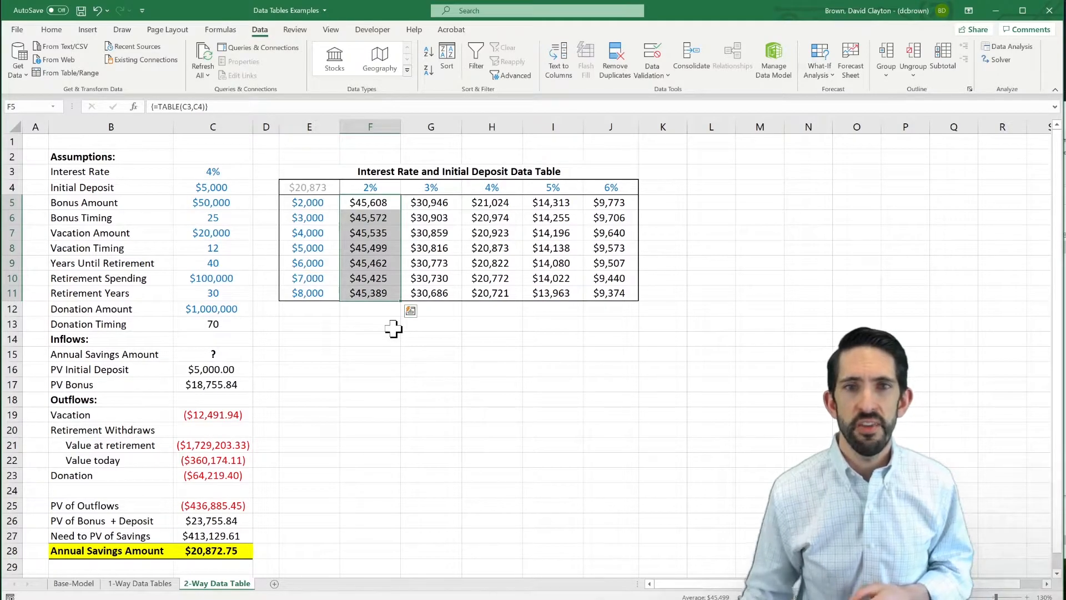
left_click(375, 188)
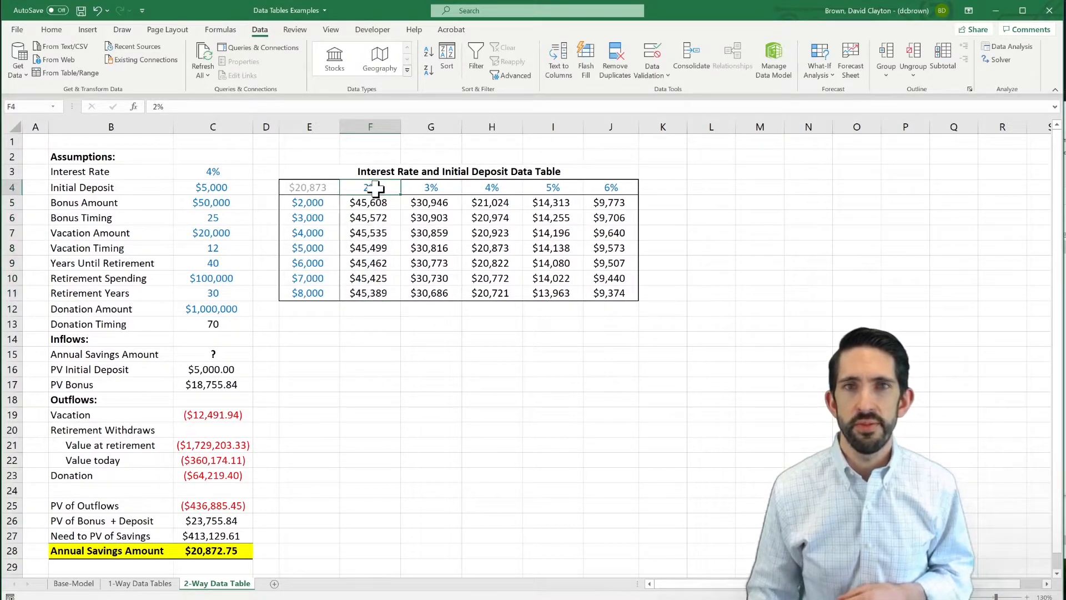
left_click(317, 201)
left_click(317, 294)
left_click_drag(317, 294, 357, 288)
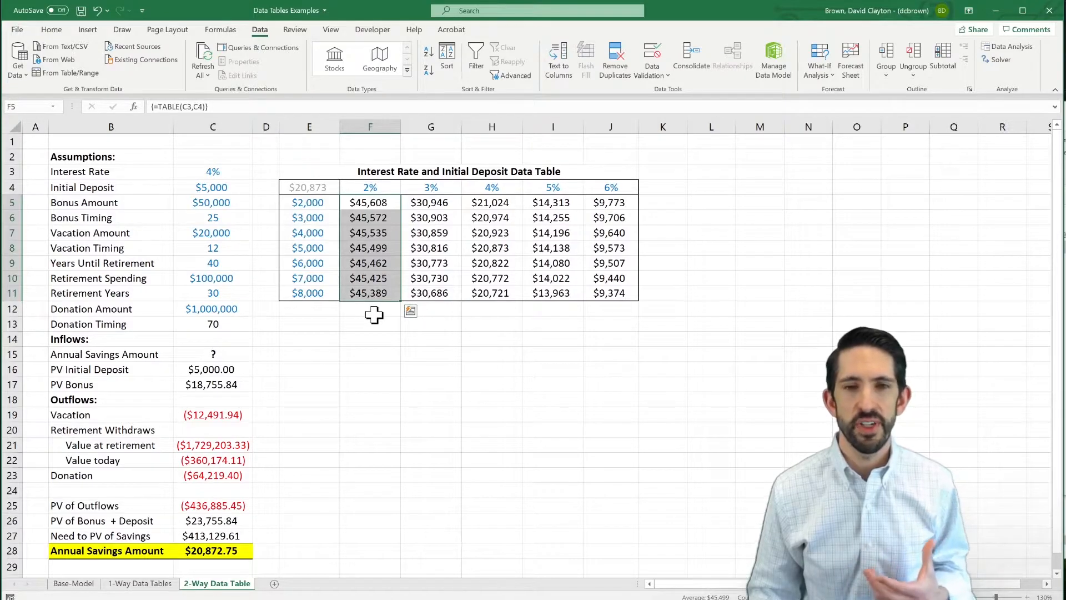
left_click_drag(302, 198, 313, 292)
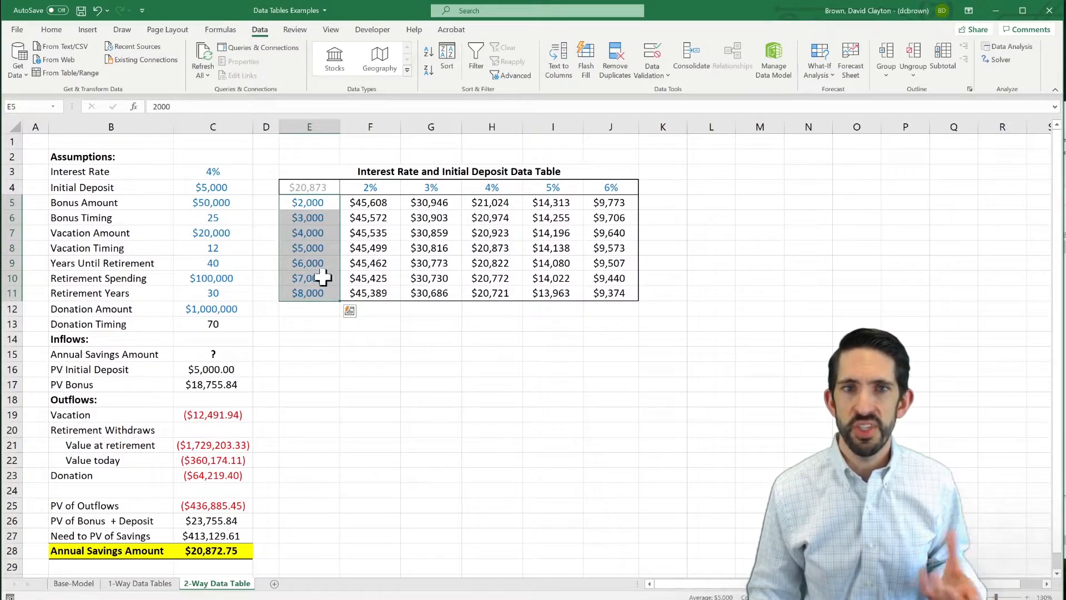
left_click_drag(419, 205, 415, 291)
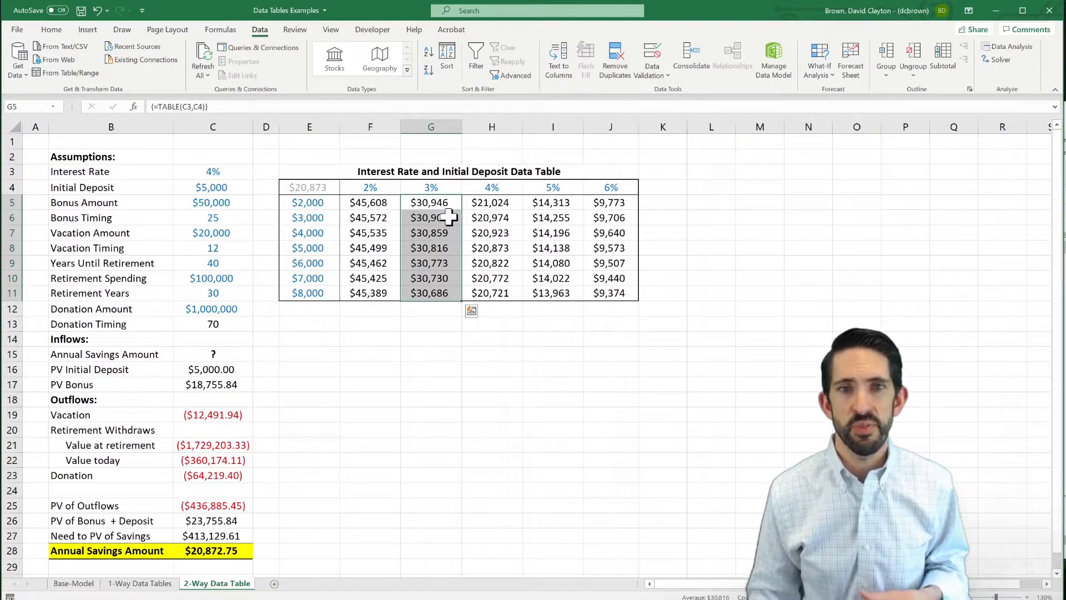
left_click_drag(490, 202, 509, 297)
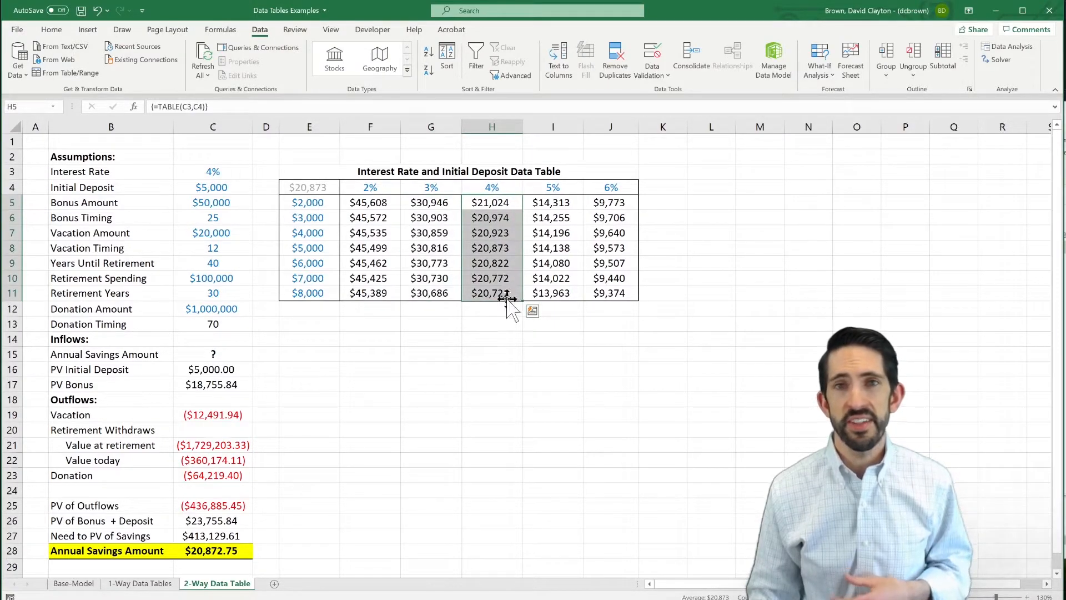
left_click_drag(552, 203, 543, 299)
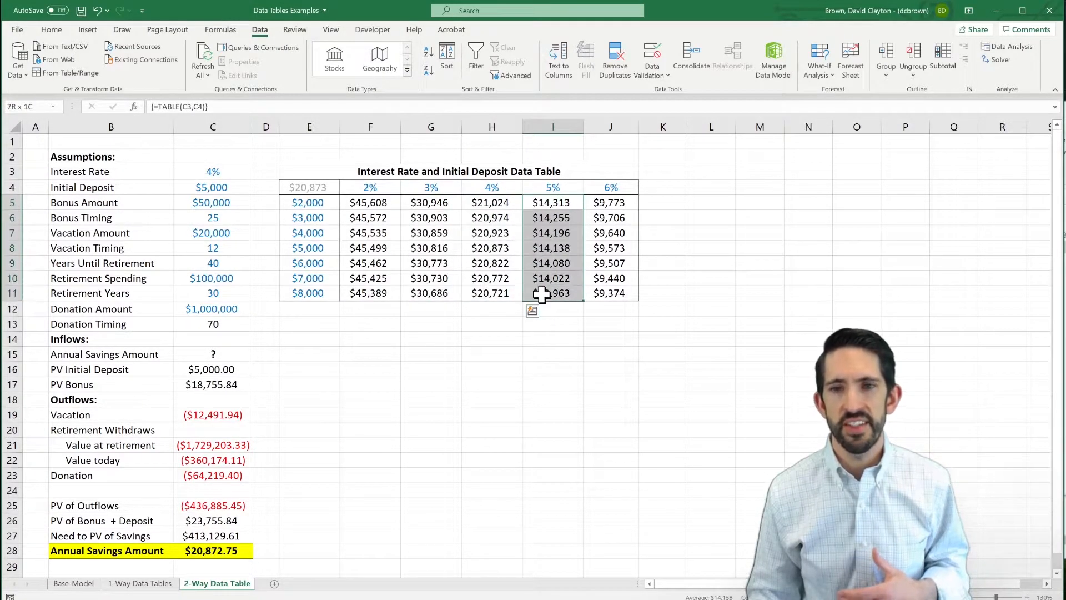
left_click_drag(609, 203, 611, 287)
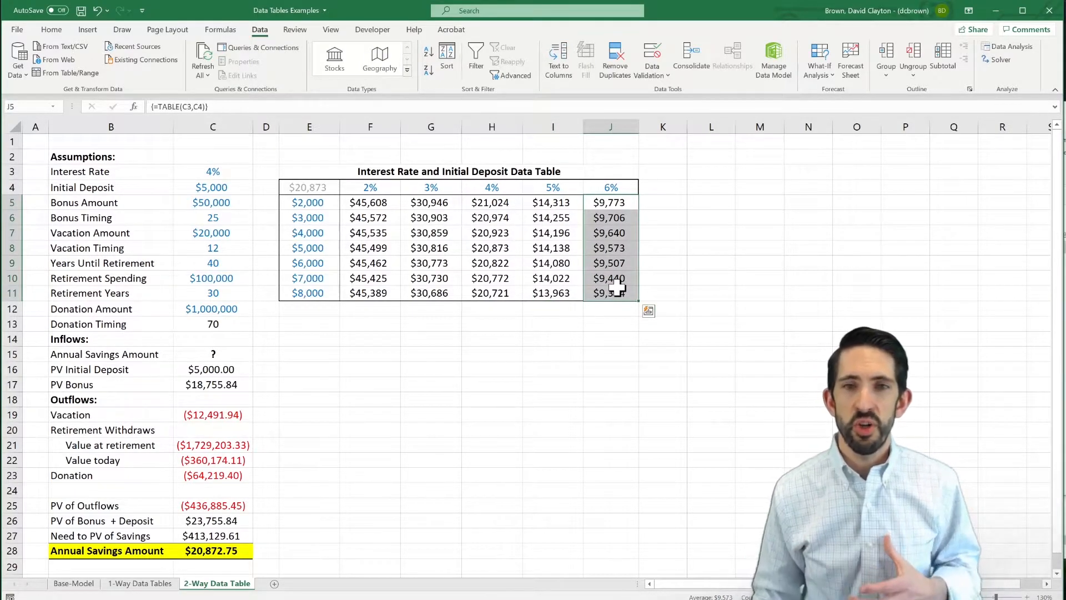
left_click(360, 188)
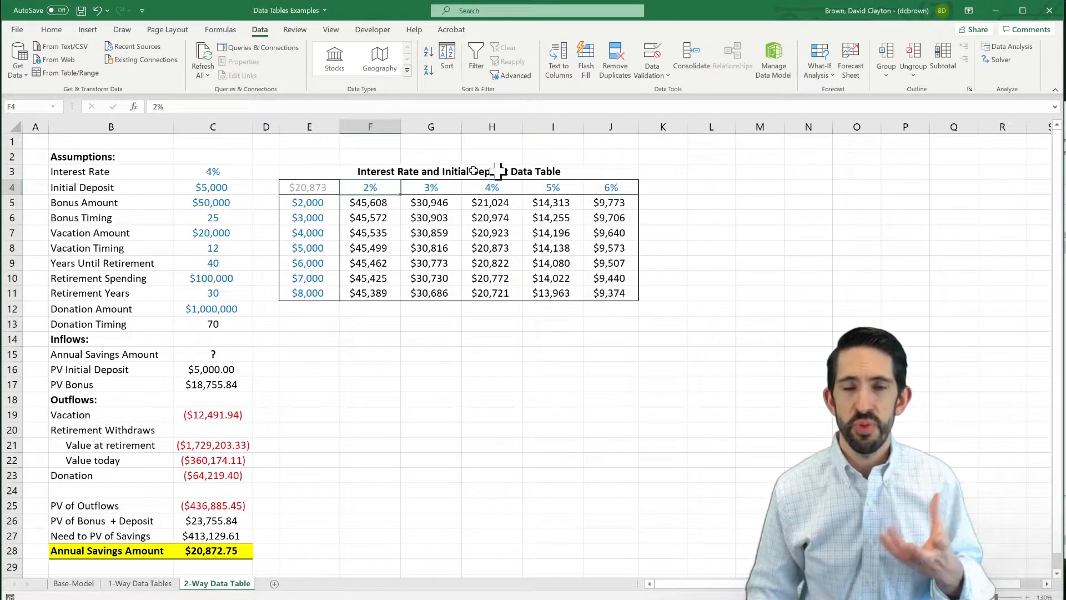
left_click(625, 187)
left_click_drag(623, 202, 623, 293)
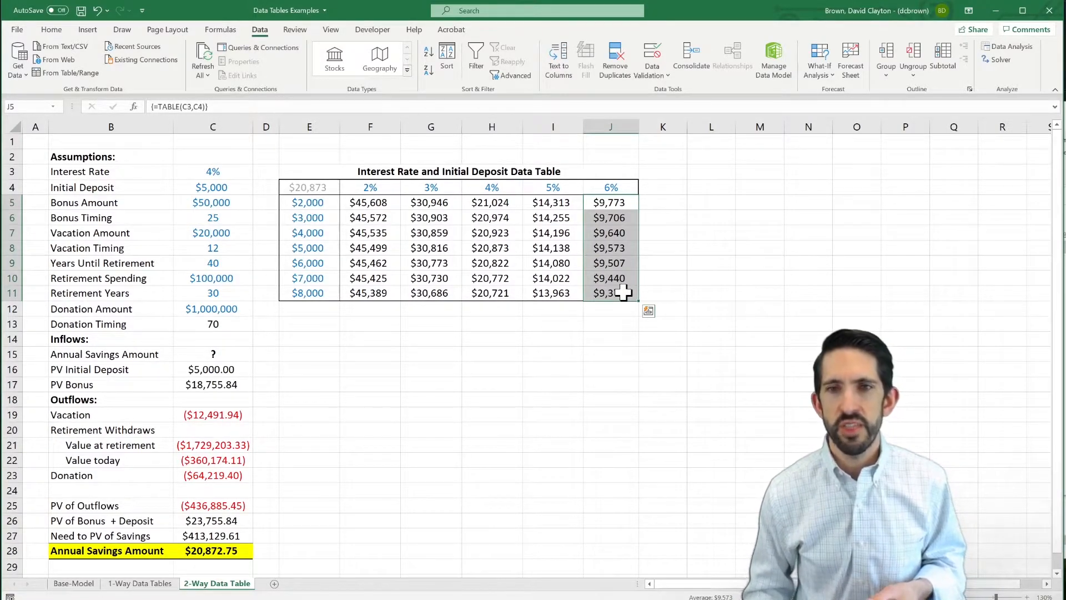
key("Left")
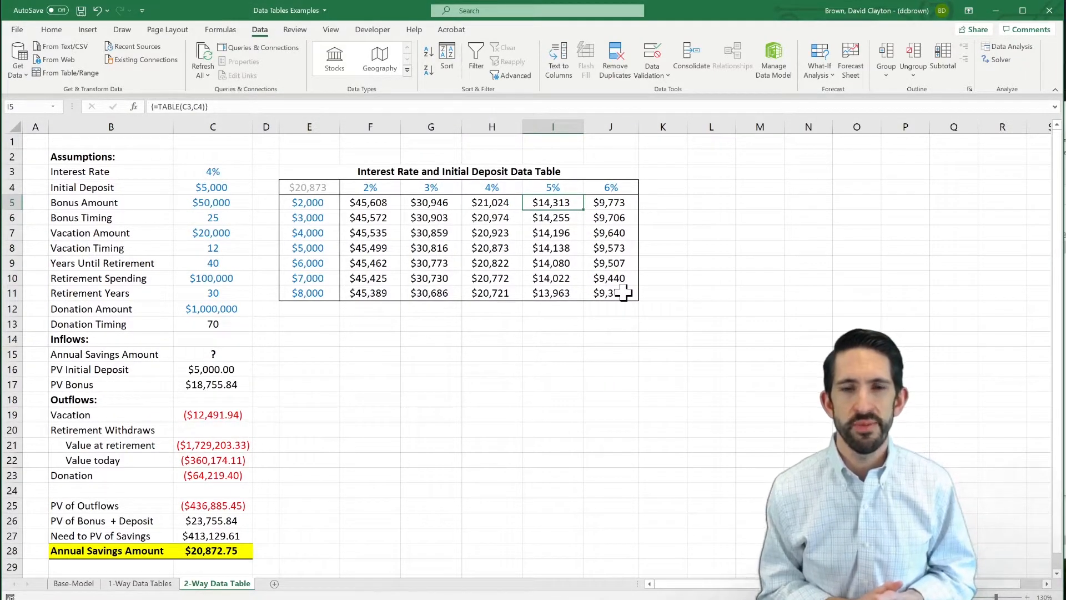
Step: Replace the first three initial deposits in E5:E7 with 0, 10000 and 20000
left_click(324, 204)
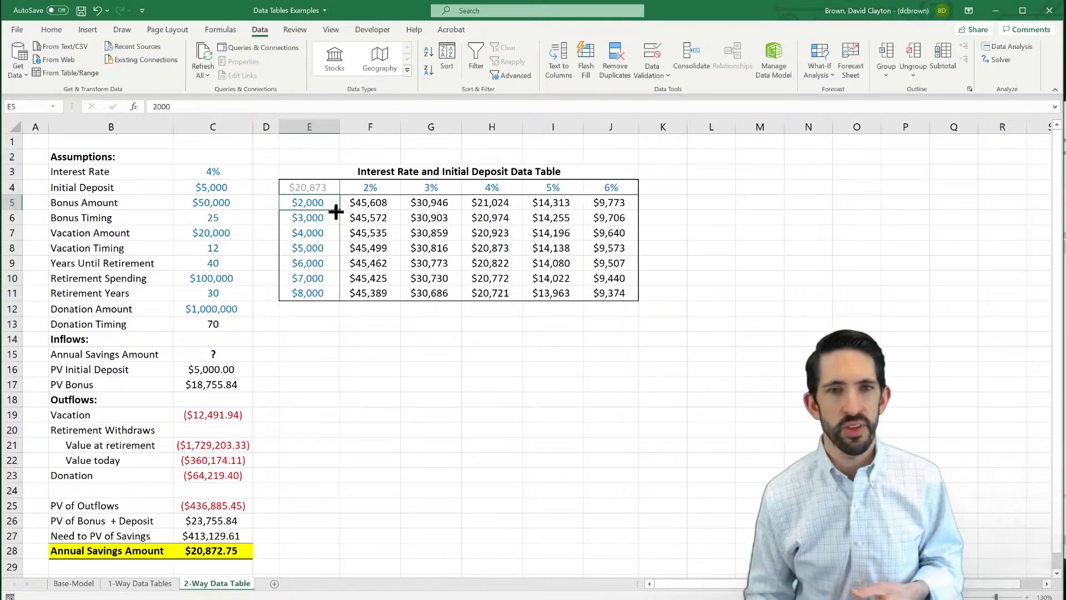
type("0")
key("Return")
type("10000")
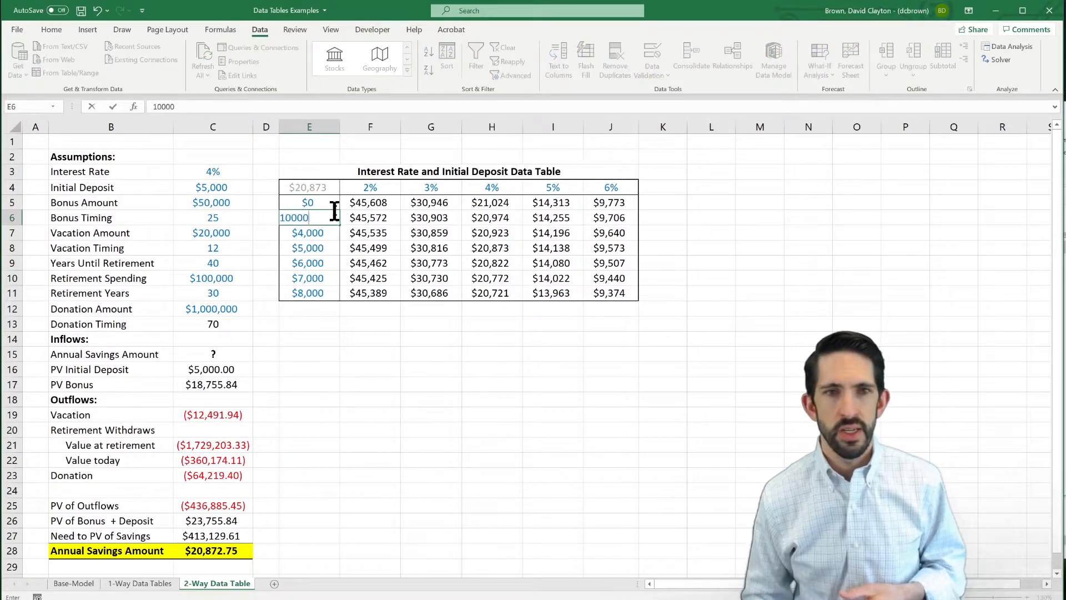
key("Return")
type("20000")
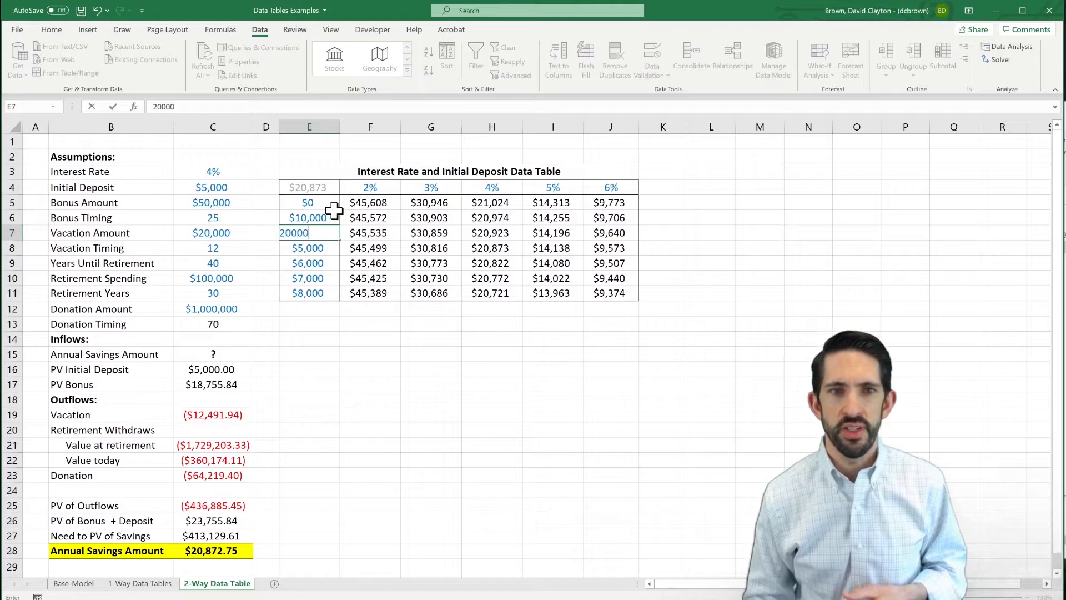
key("Return")
Step: Enter the formula =E7+10000 in E8 for the fourth initial deposit
type("=")
key("Up")
type("1000")
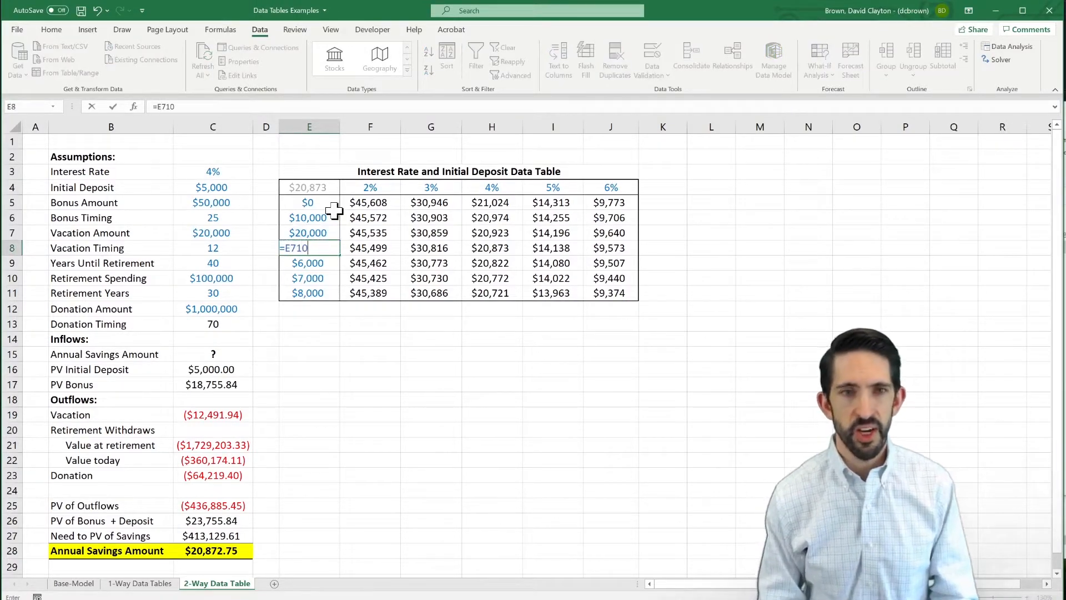
key("BackSpace")
key("BackSpace")
key("BackSpace")
key("BackSpace")
key("BackSpace")
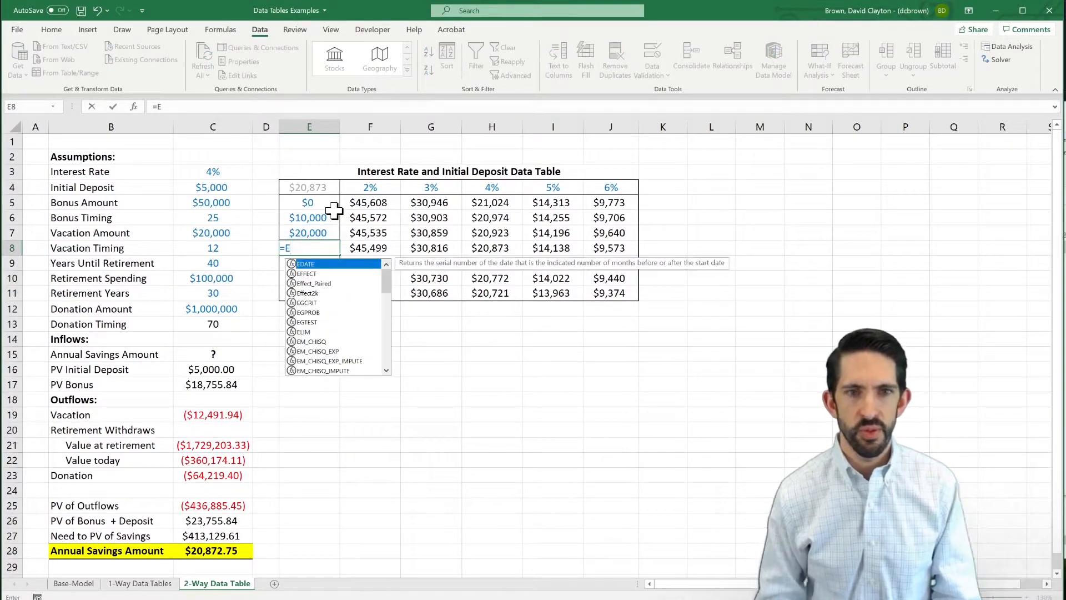
key("Escape")
type("7+10000")
key("ctrl+Return")
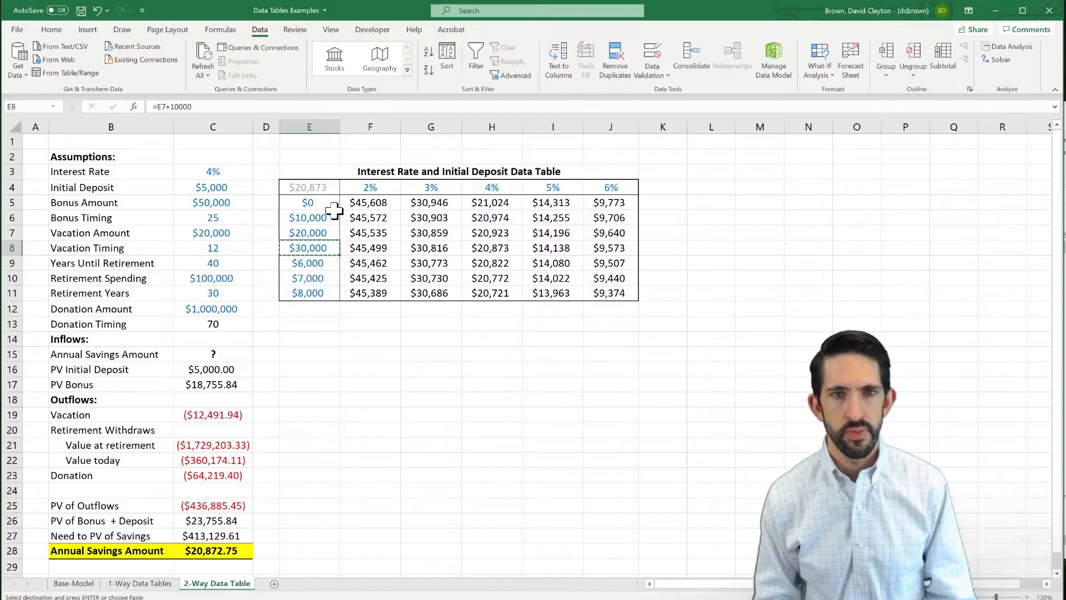
Step: Copy the +10000 deposit formula from E8 down through E11 and recalculate the data table
key("shift+Down")
key("shift+Down")
key("shift+Down")
key("ctrl+c")
key("ctrl+alt+v")
key("Return")
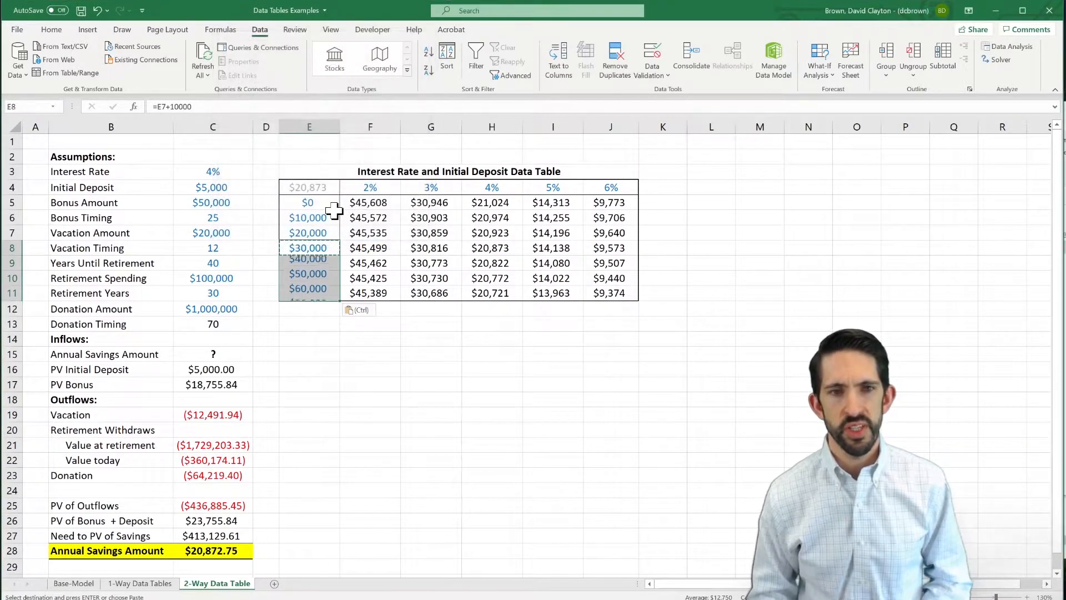
key("Up")
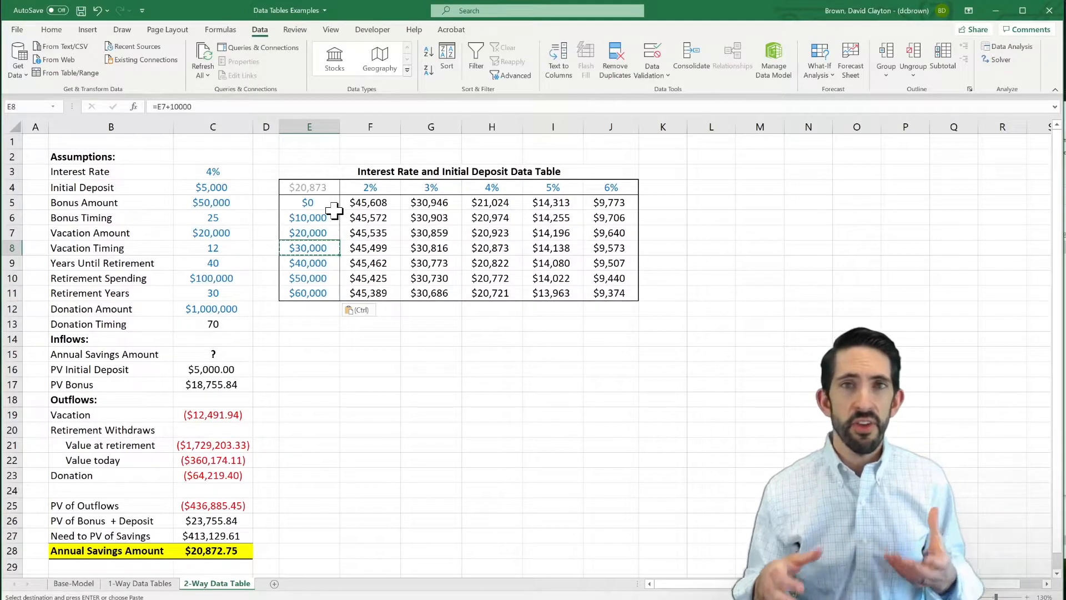
left_click(410, 323)
key("Escape")
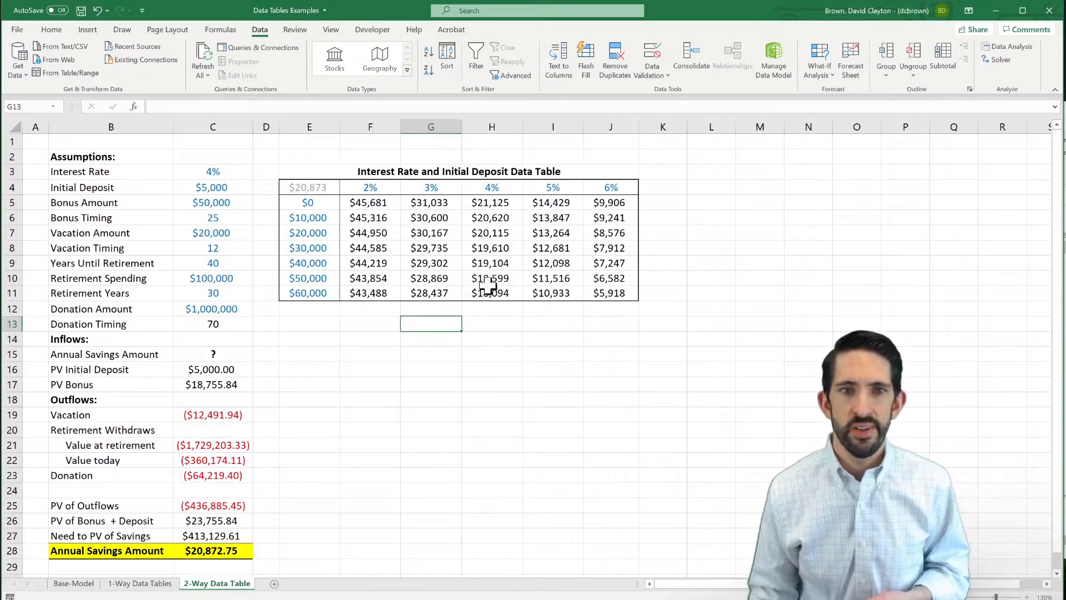
Step: Examine how the savings amounts change between the lowest and highest initial deposits in the 2% and 4% columns
left_click(317, 202)
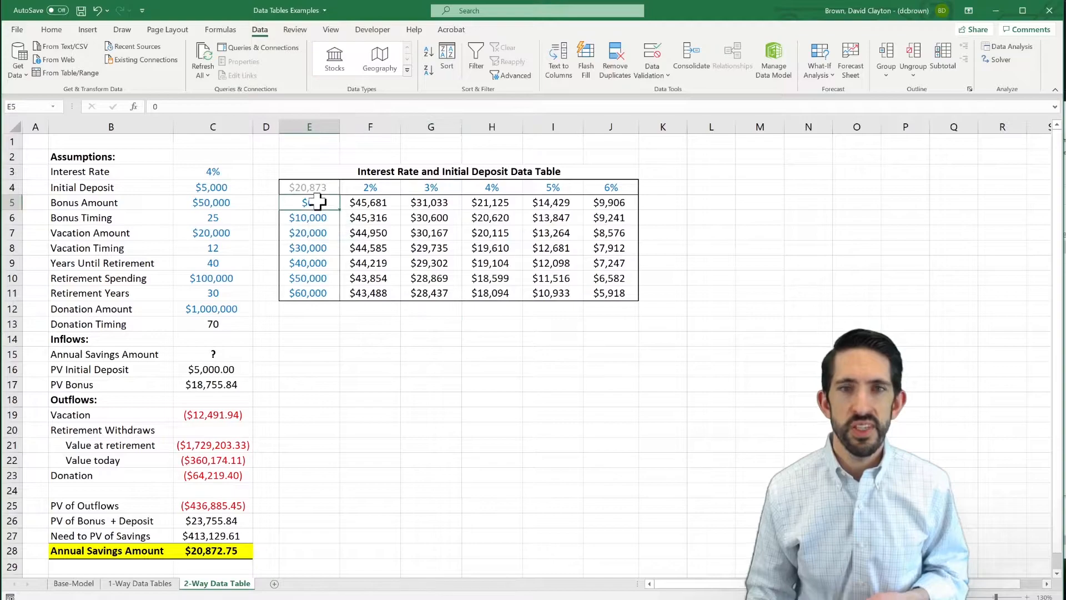
left_click(372, 202)
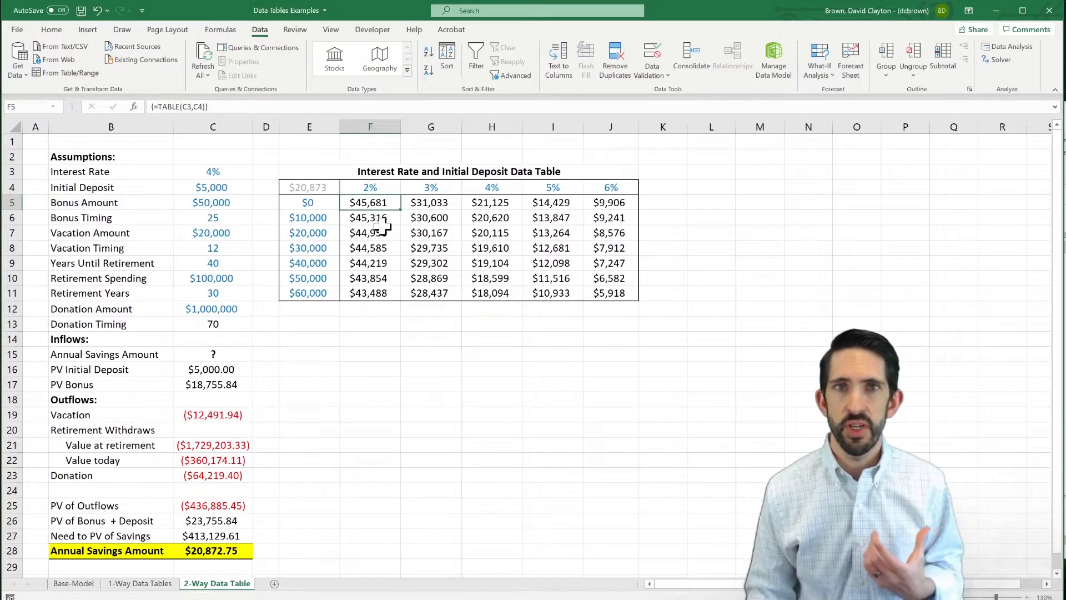
left_click(328, 295)
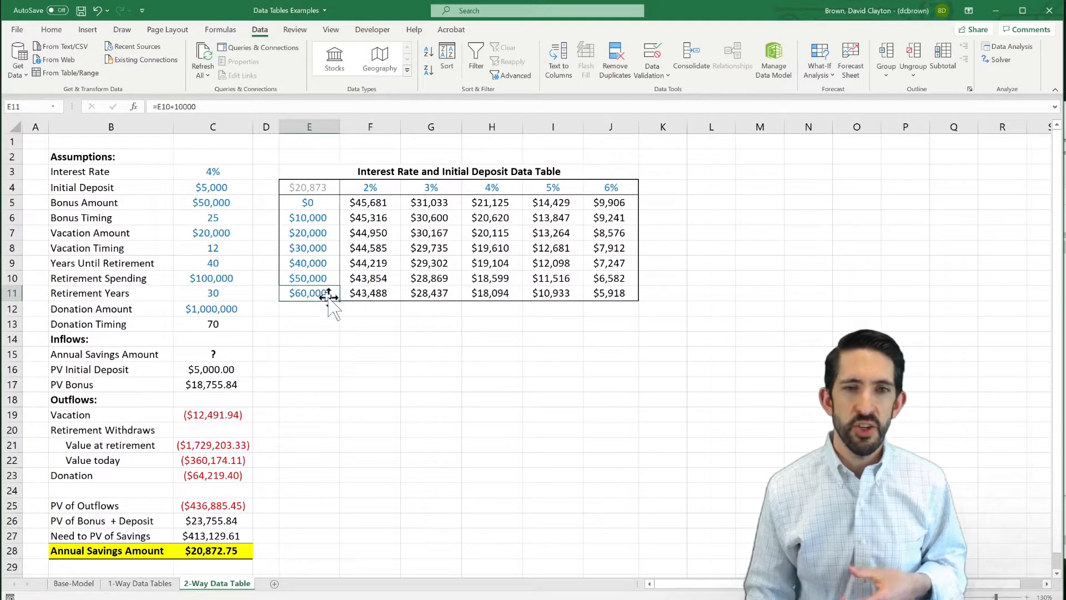
left_click(370, 292)
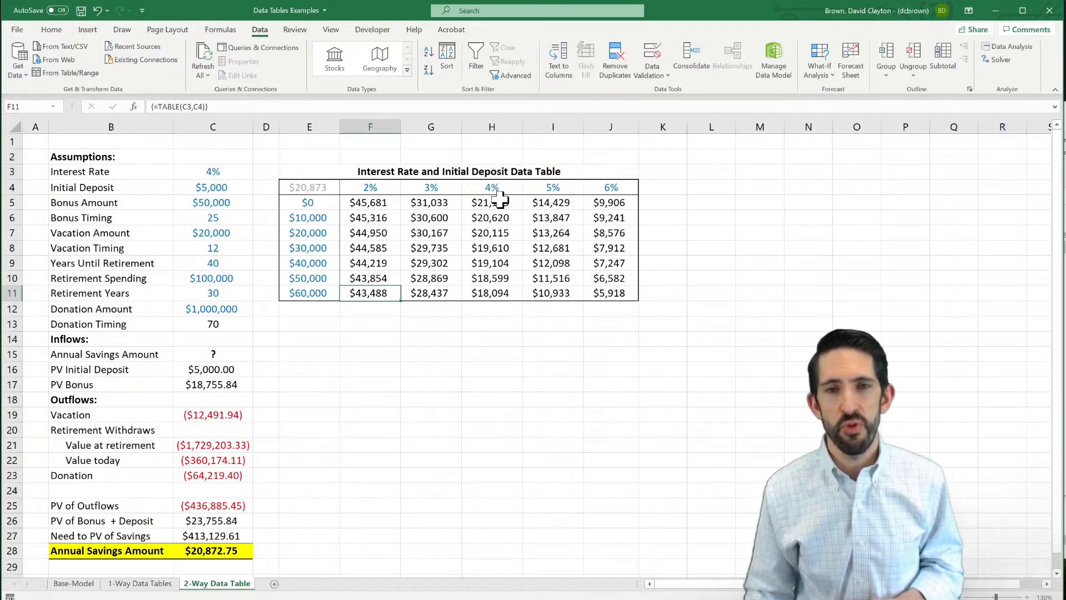
left_click_drag(498, 204, 483, 290)
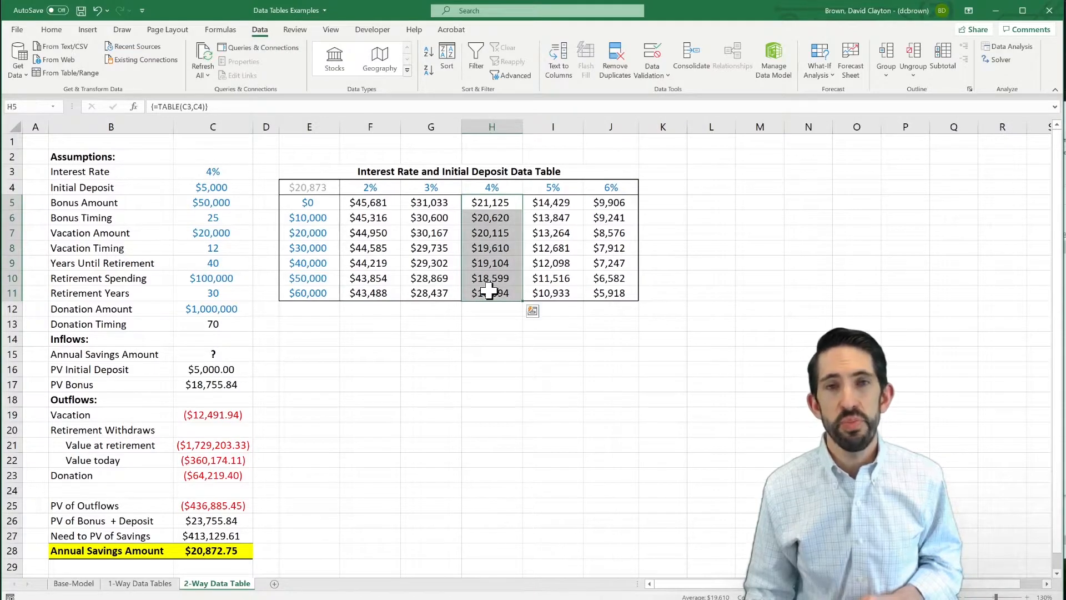
left_click(498, 208)
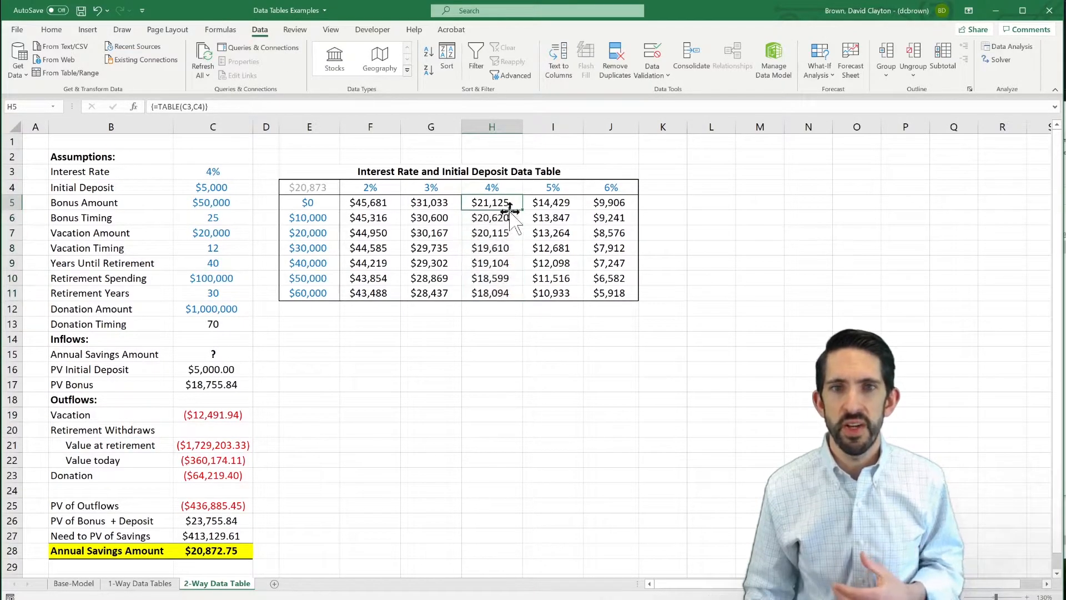
key("ctrl+Down")
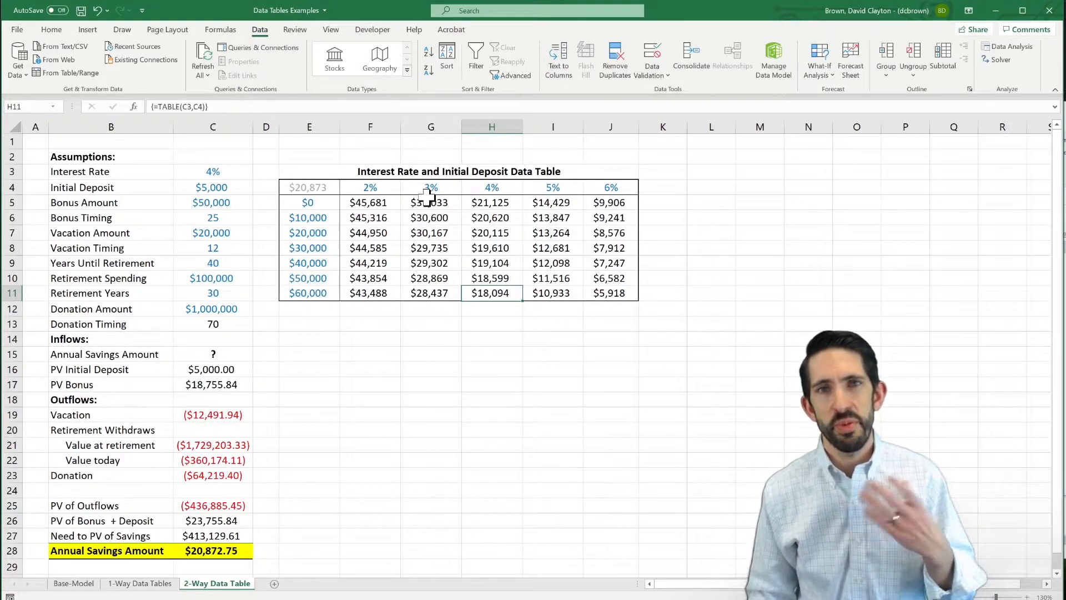
Step: Clear the data table results in F5:J11 and set the first row value in E5 to 50000
left_click_drag(364, 203, 593, 290)
key("Delete")
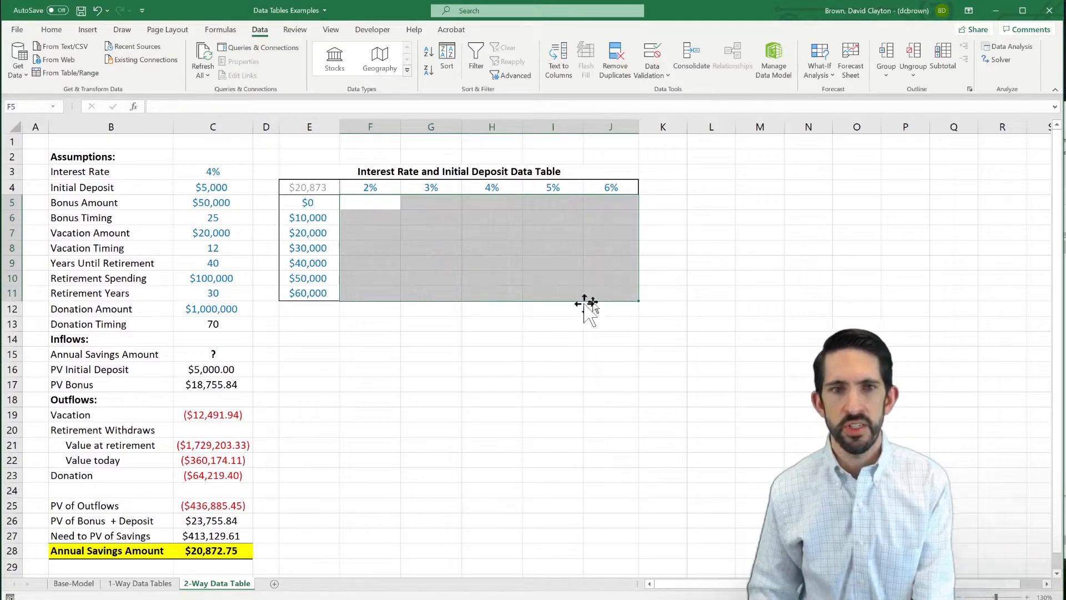
left_click(286, 201)
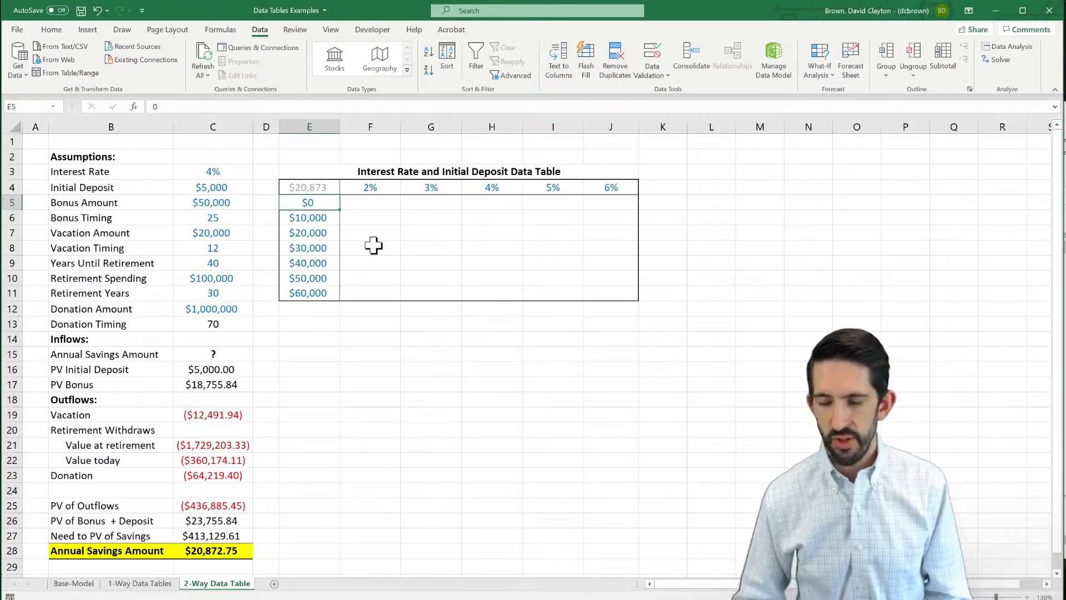
type("500200")
key("BackSpace")
key("BackSpace")
key("BackSpace")
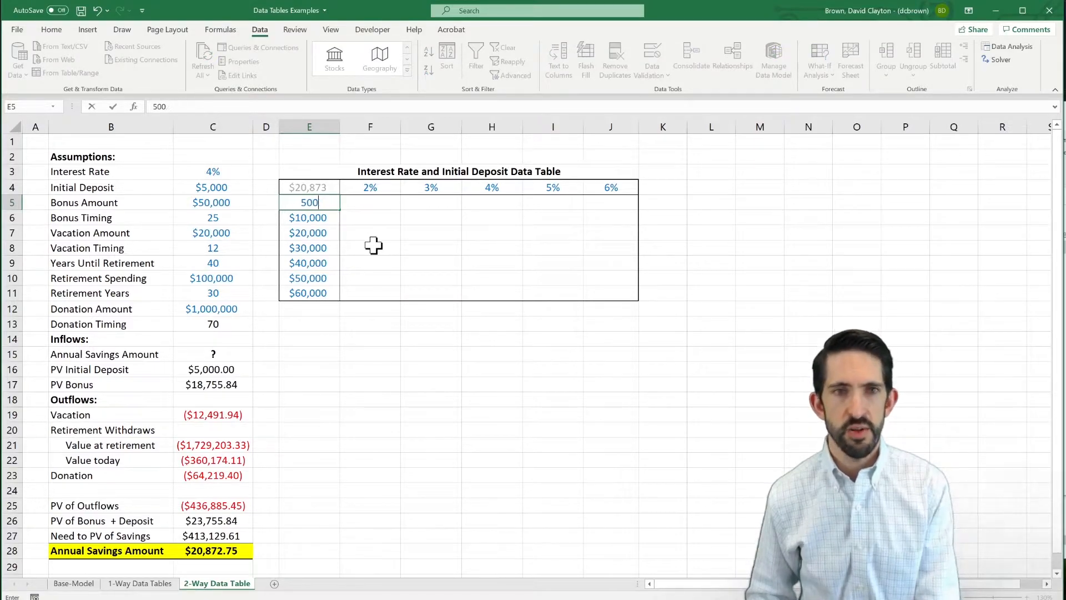
type("00")
key("Return")
Step: Enter the formula =E5+20000 in E6 for the second row value
type("=")
key("Up")
type("+20000")
key("Return")
key("Up")
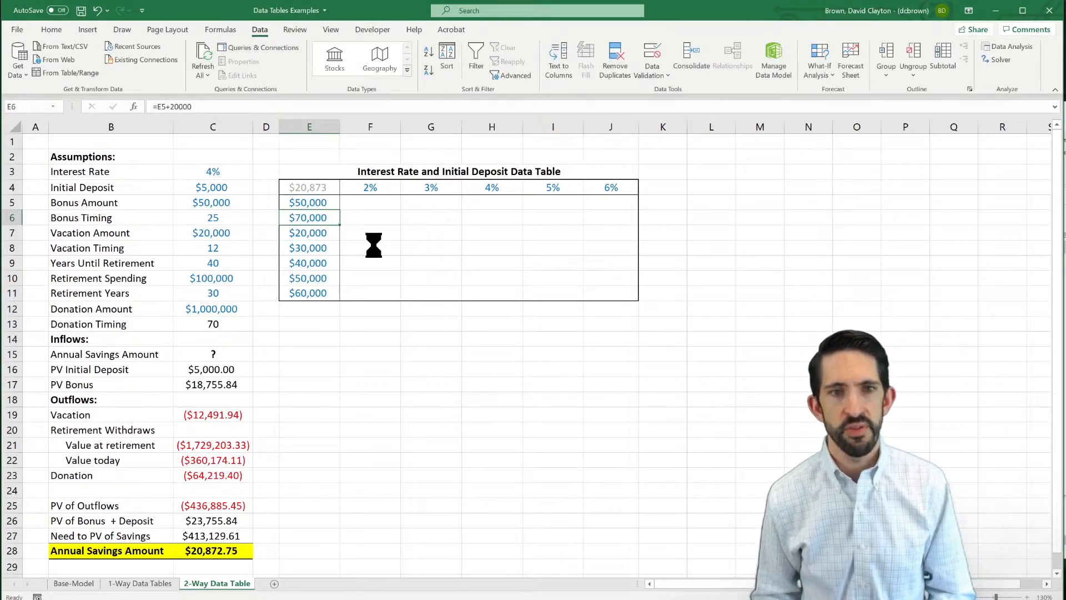
Step: Copy the formula from E6 down through E11 to continue the row values in 20,000 steps
key("ctrl+c")
key("shift+Down")
key("shift+Down")
key("shift+Down")
key("shift+Down")
key("shift+Down")
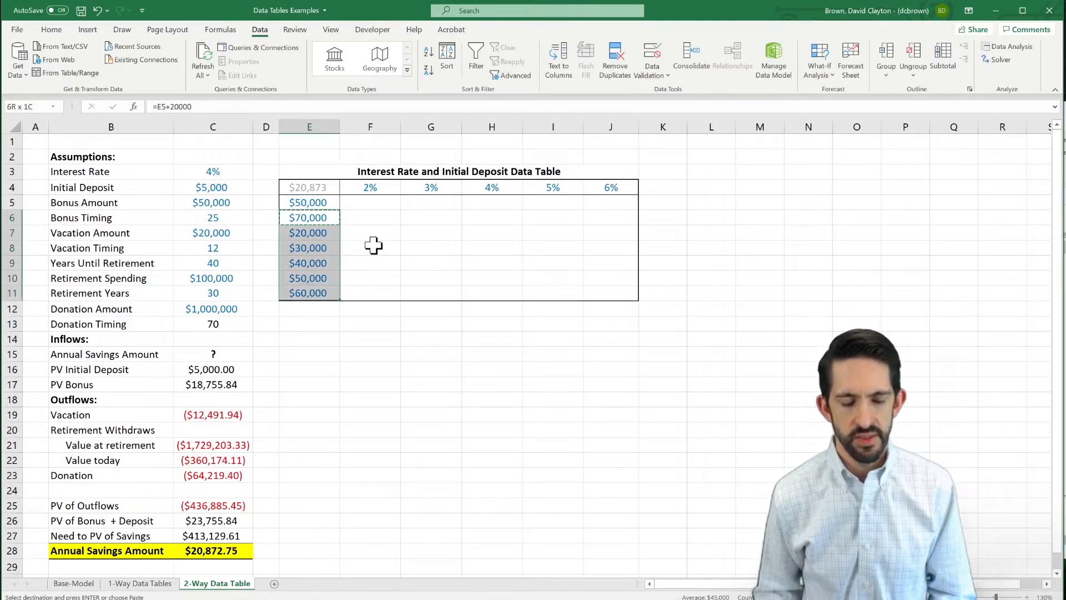
key("ctrl+alt+v")
key("Return")
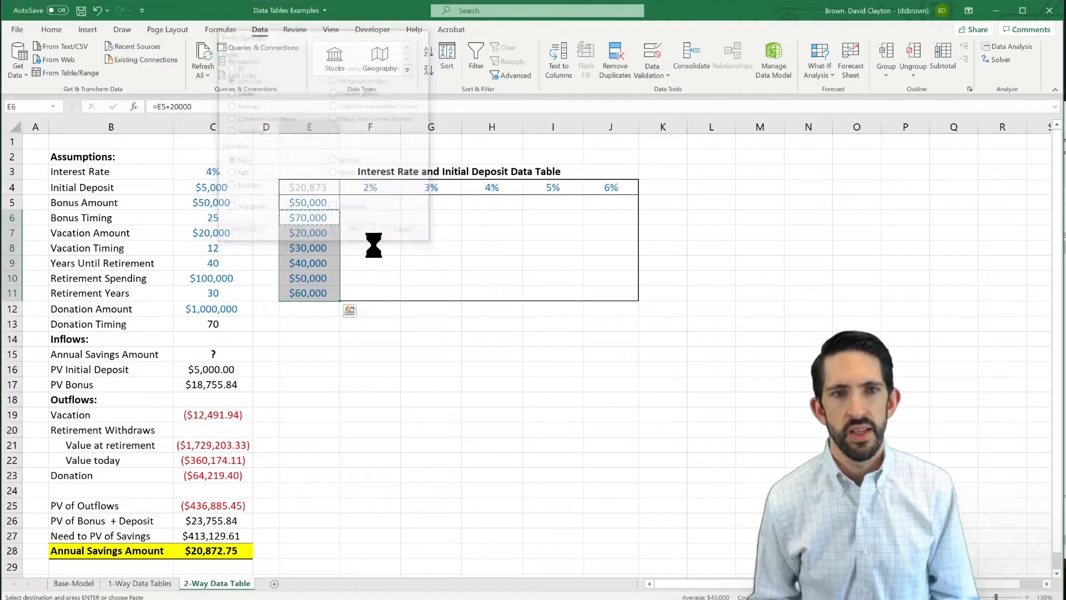
key("Up")
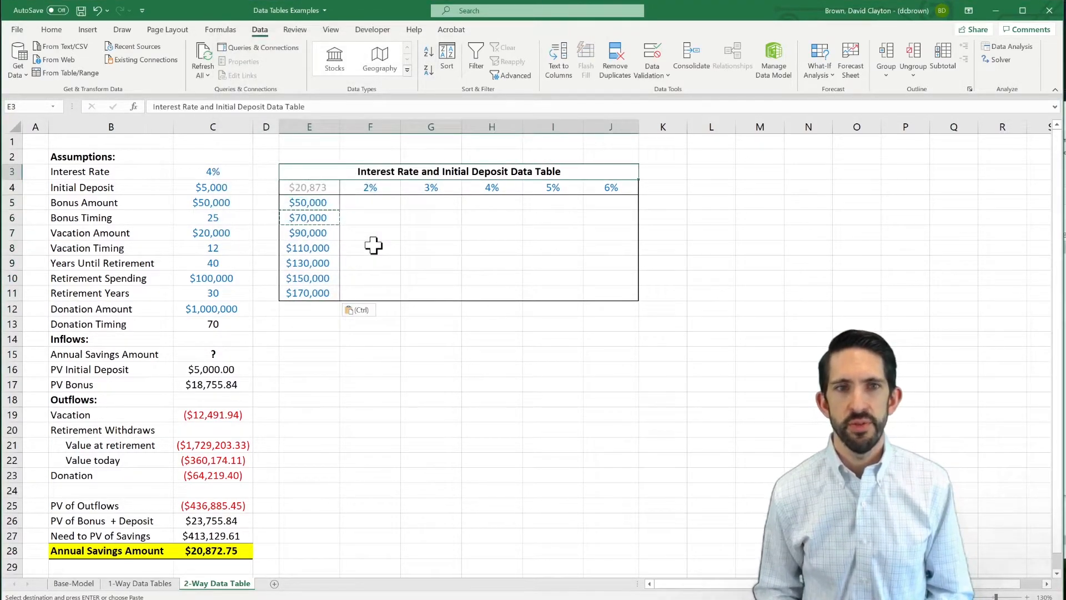
key("Up")
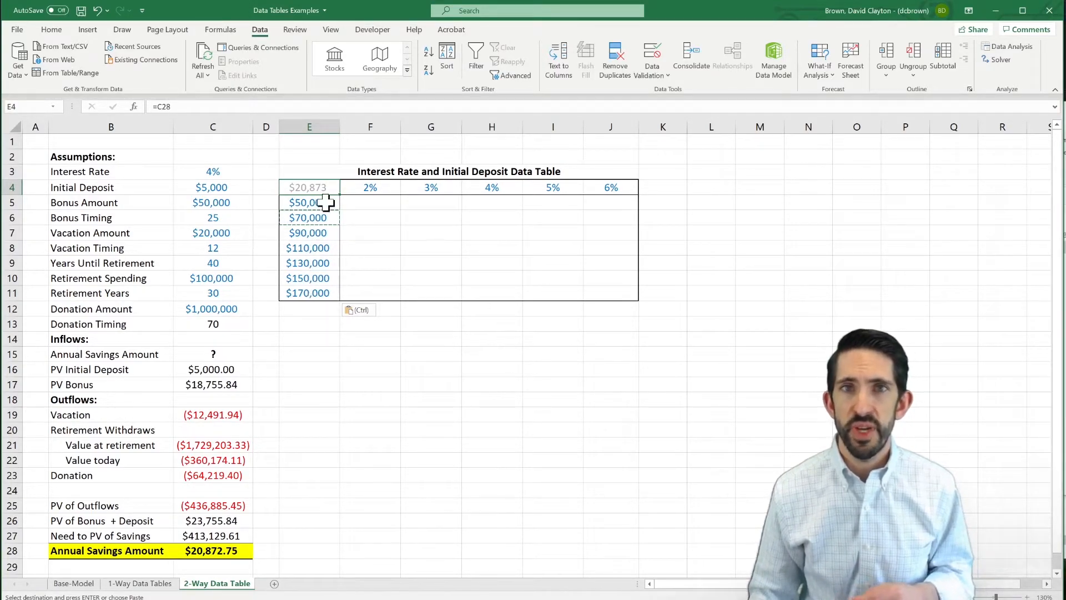
Step: Change the table title in E3 to "Interest Rate and Retirement Spending Data Table"
left_click(214, 278)
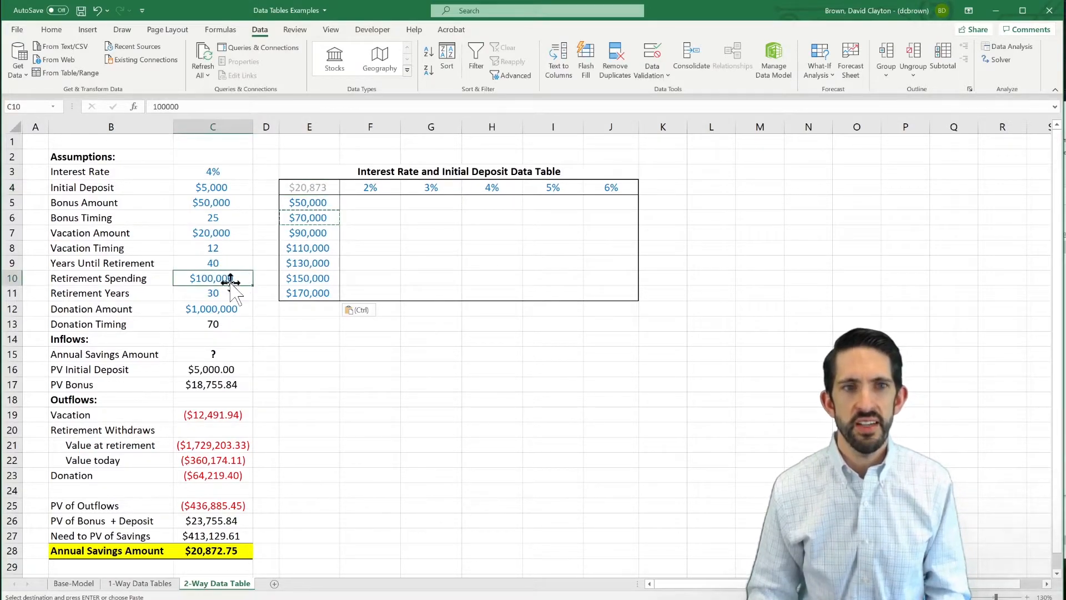
left_click(229, 189)
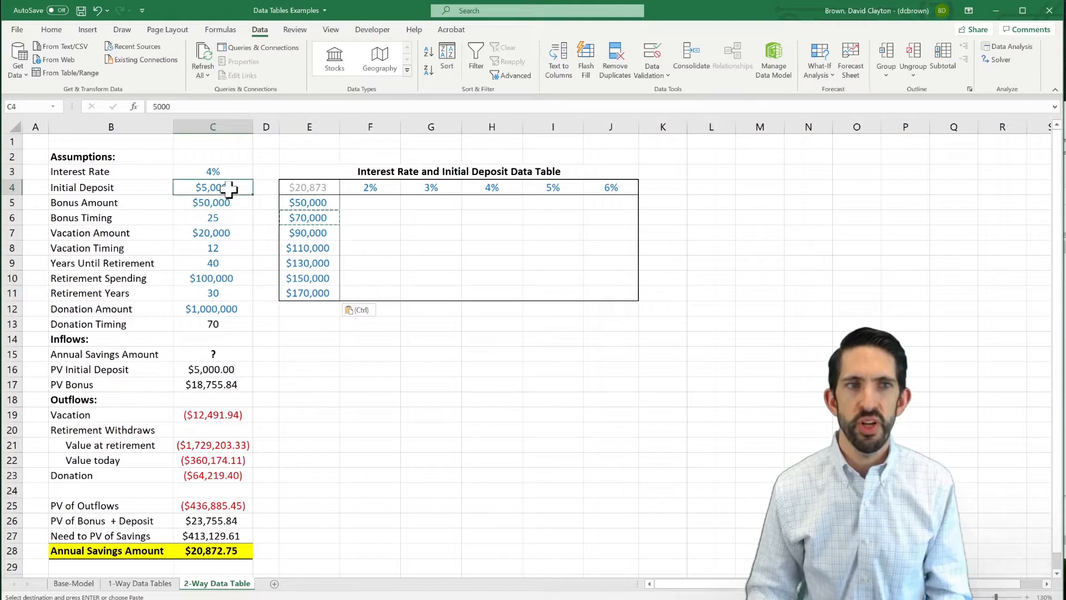
left_click(387, 172)
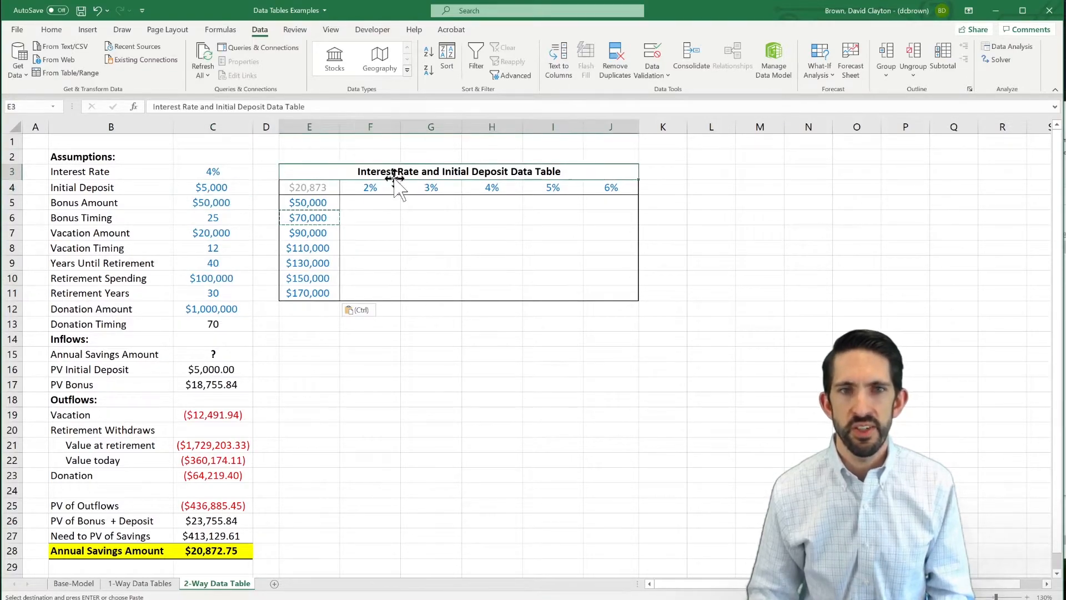
left_click(249, 107)
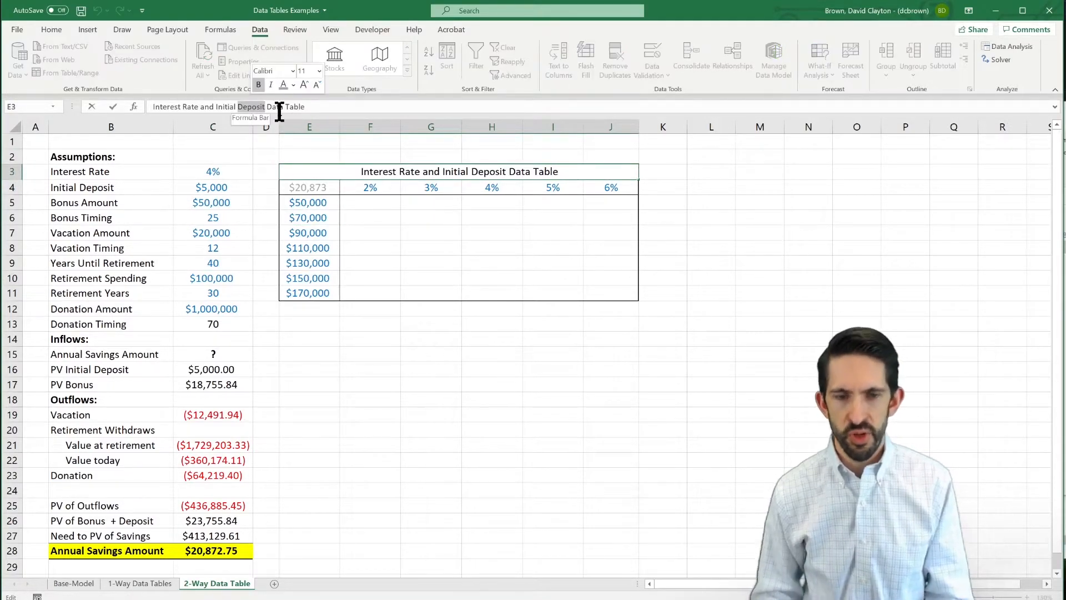
key("BackSpace")
key("BackSpace")
key("BackSpace")
key("BackSpace")
key("BackSpace")
key("BackSpace")
key("BackSpace")
key("BackSpace")
key("BackSpace")
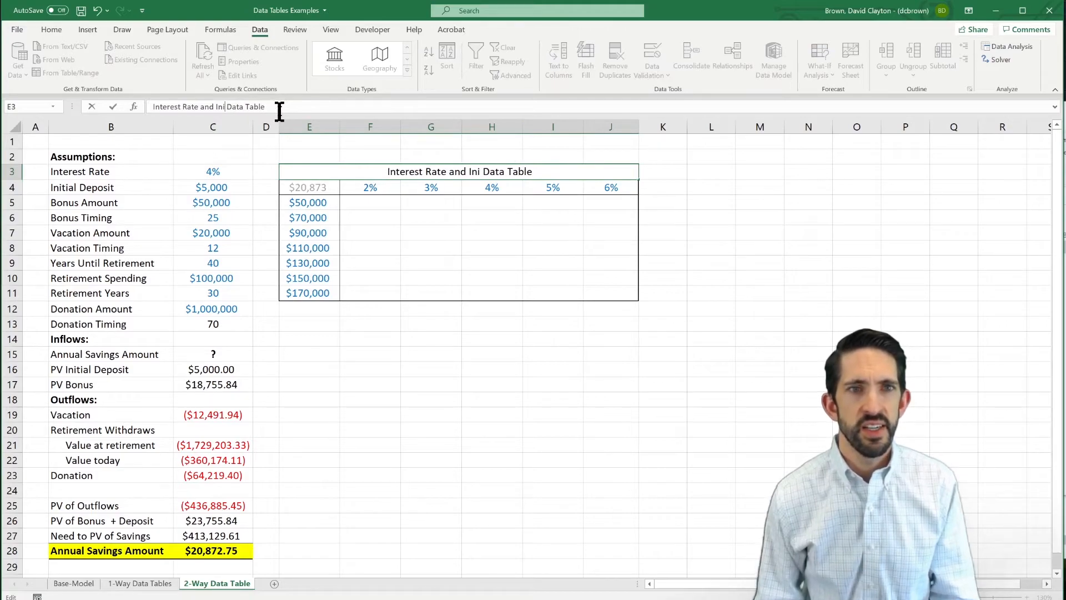
type("Rete")
key("BackSpace")
type("irement P")
key("BackSpace")
type("Spending")
key("Return")
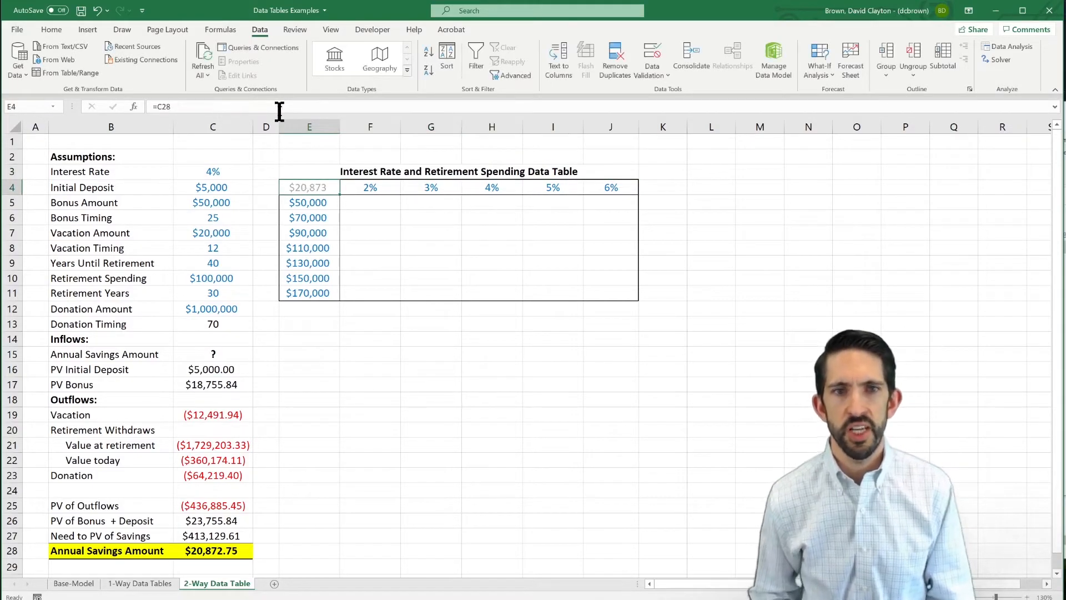
Step: Create a two-way What-If data table on E4:J11 with row input cell C3 and column input cell C10, and recalculate the sheet
key("ctrl+shift+Right")
key("ctrl+shift+Down")
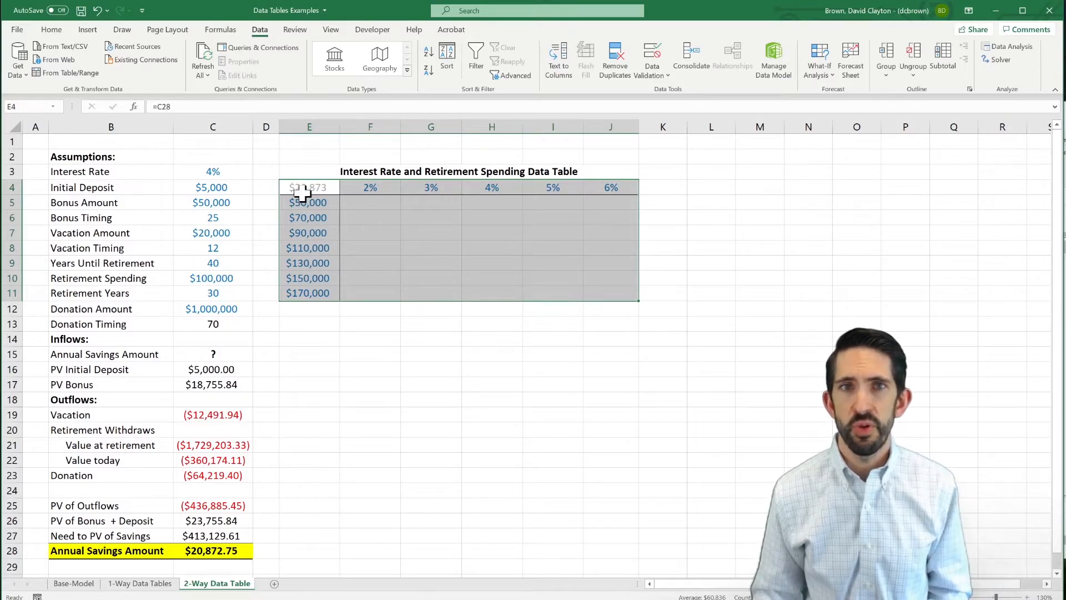
left_click(816, 67)
left_click(833, 127)
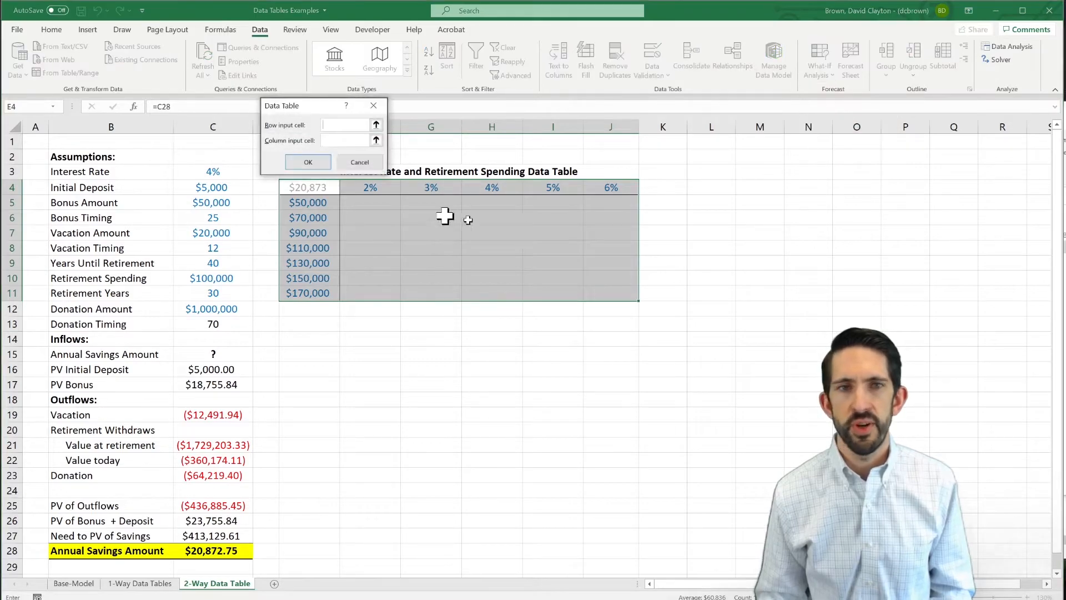
left_click(211, 170)
left_click(350, 140)
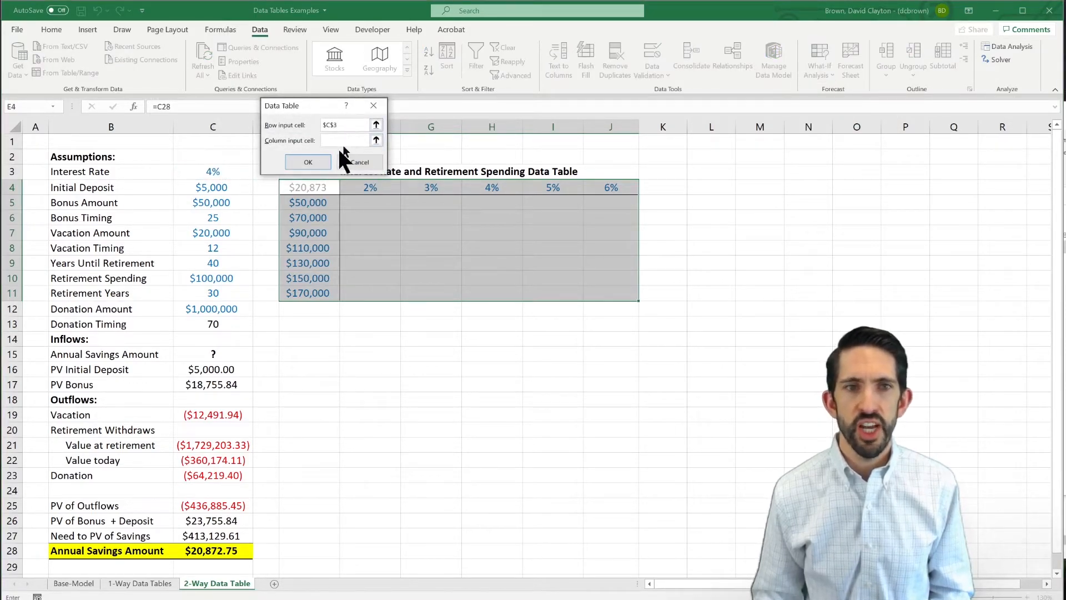
left_click(214, 283)
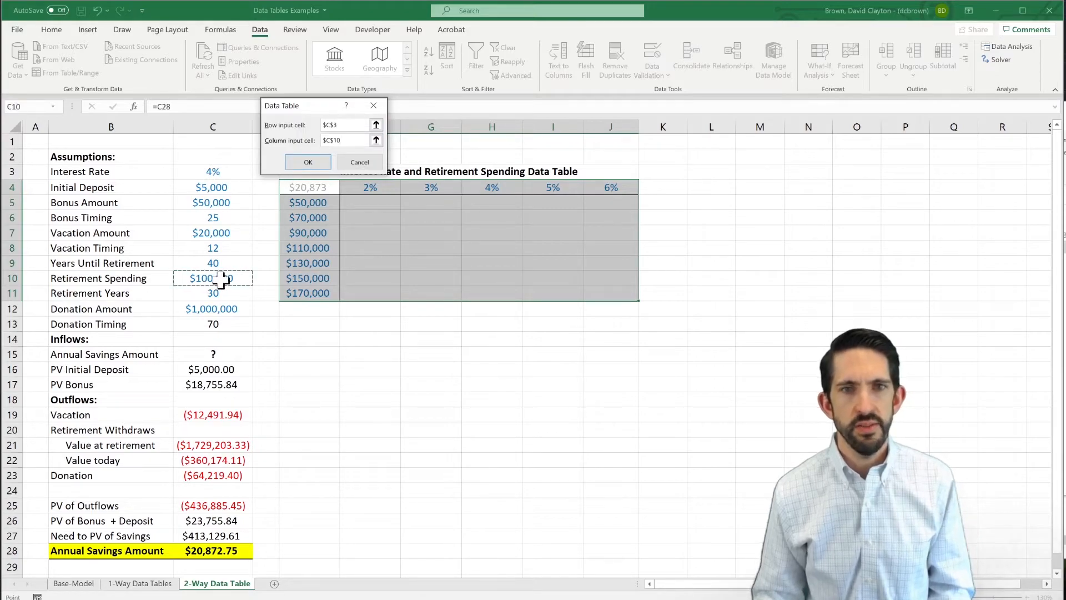
key("Return")
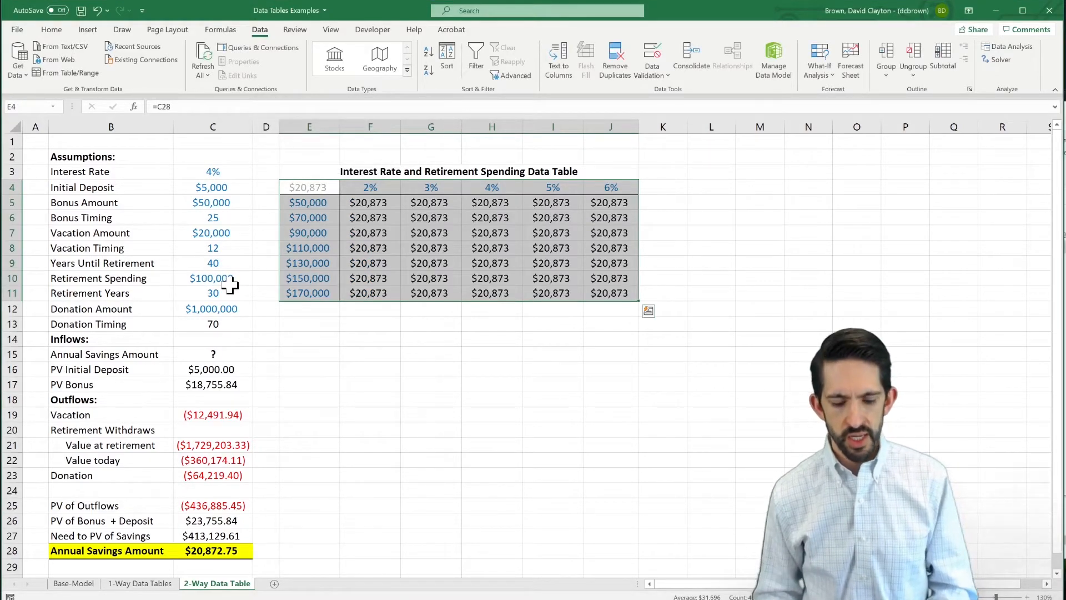
key("Down")
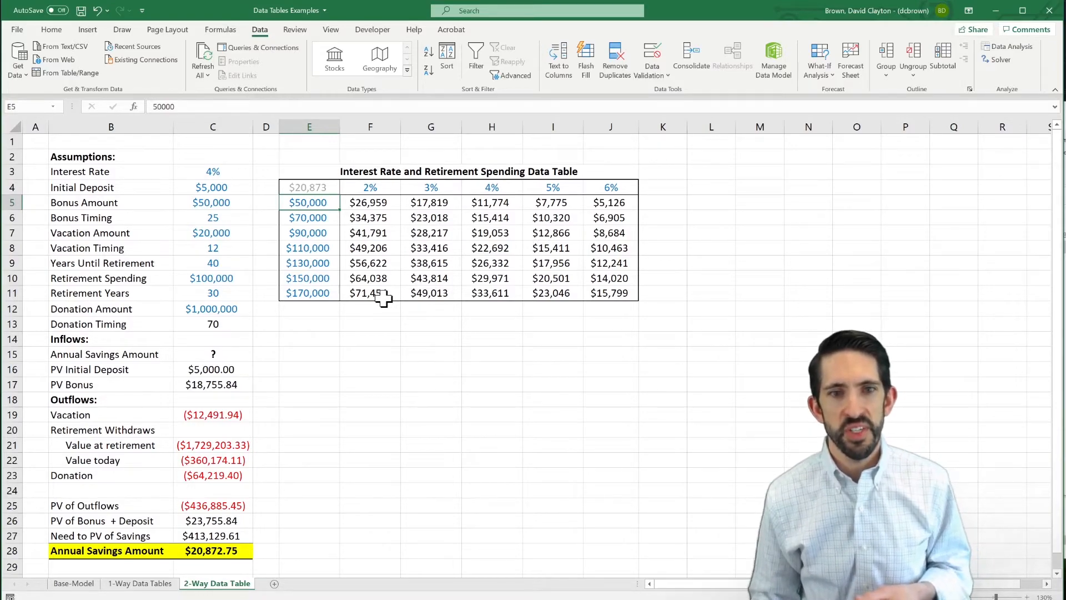
Step: Examine how the savings amounts in F5:J11 differ between low and high retirement spending and interest rates
left_click(310, 295)
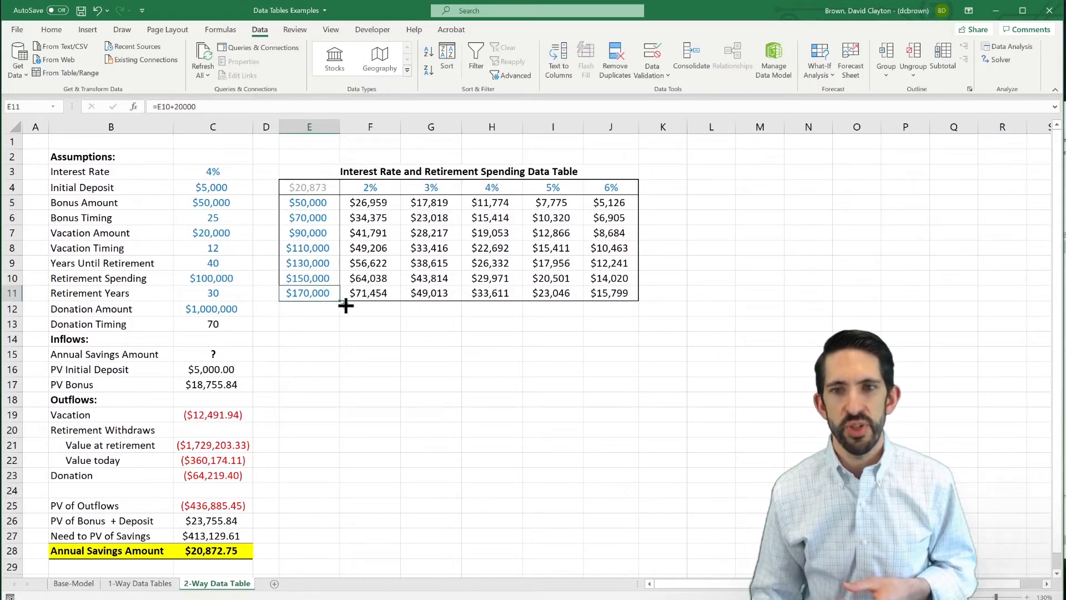
left_click(611, 290)
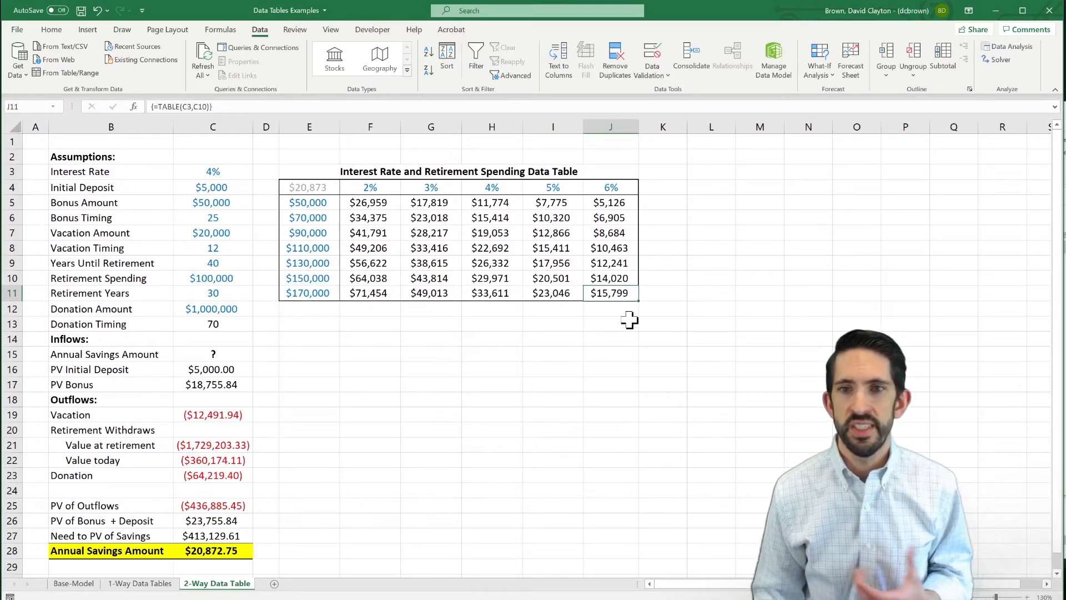
left_click(370, 205)
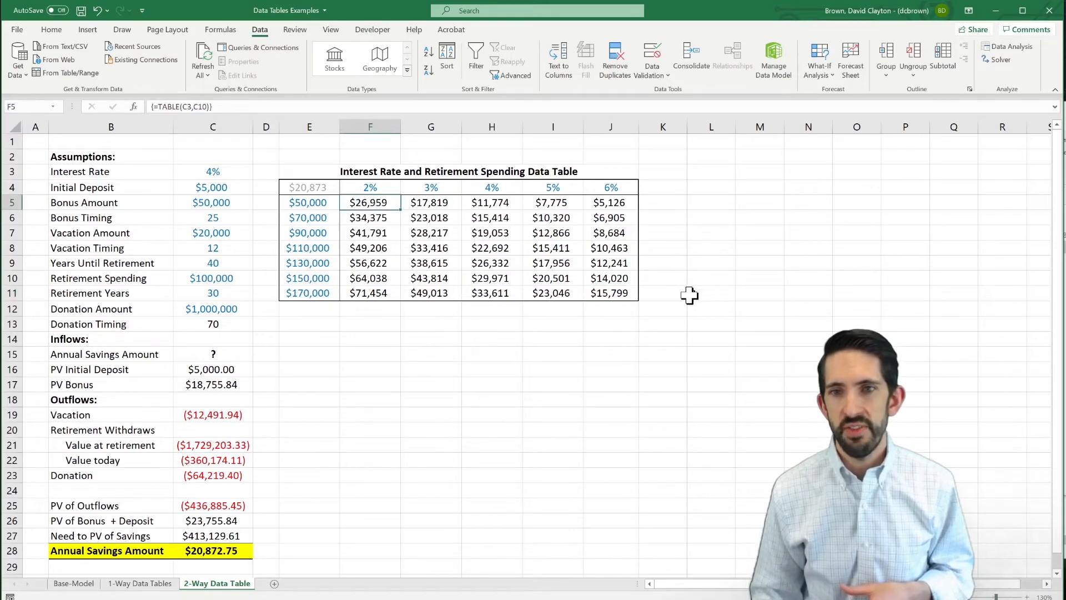
left_click(616, 293)
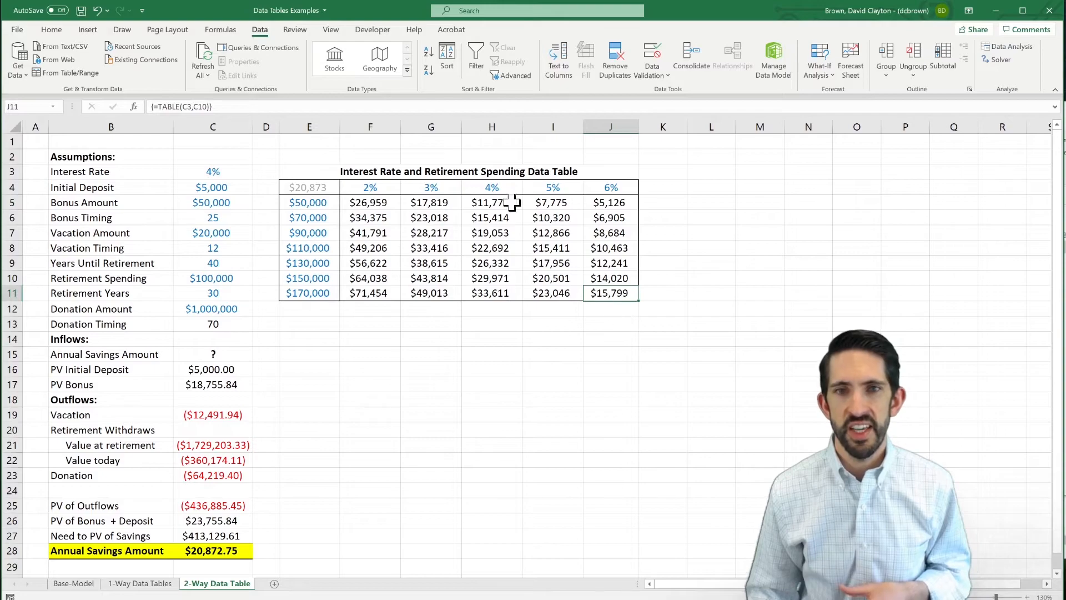
left_click(371, 206)
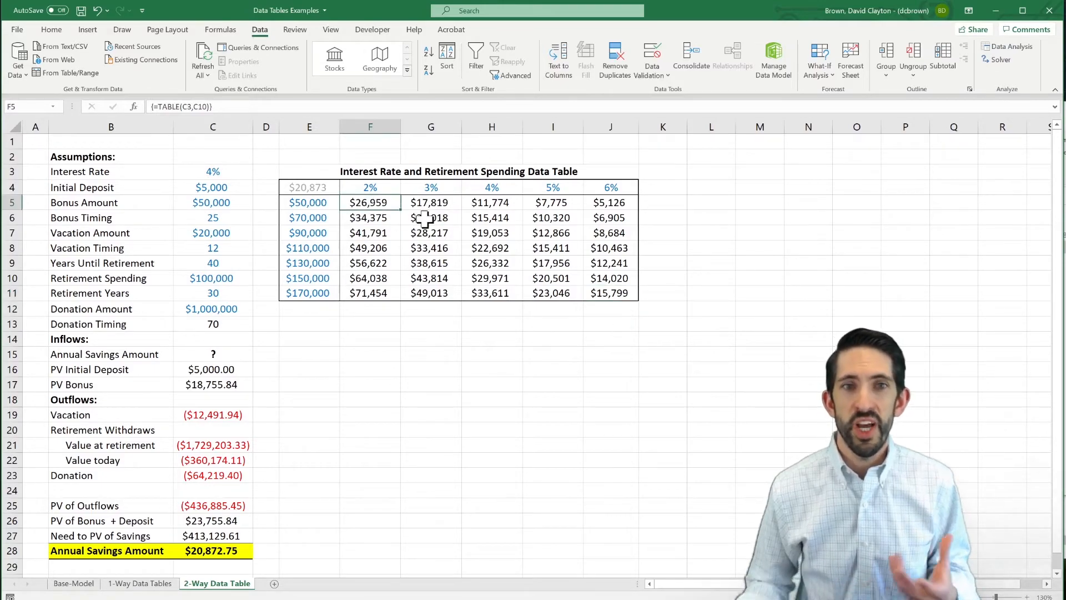